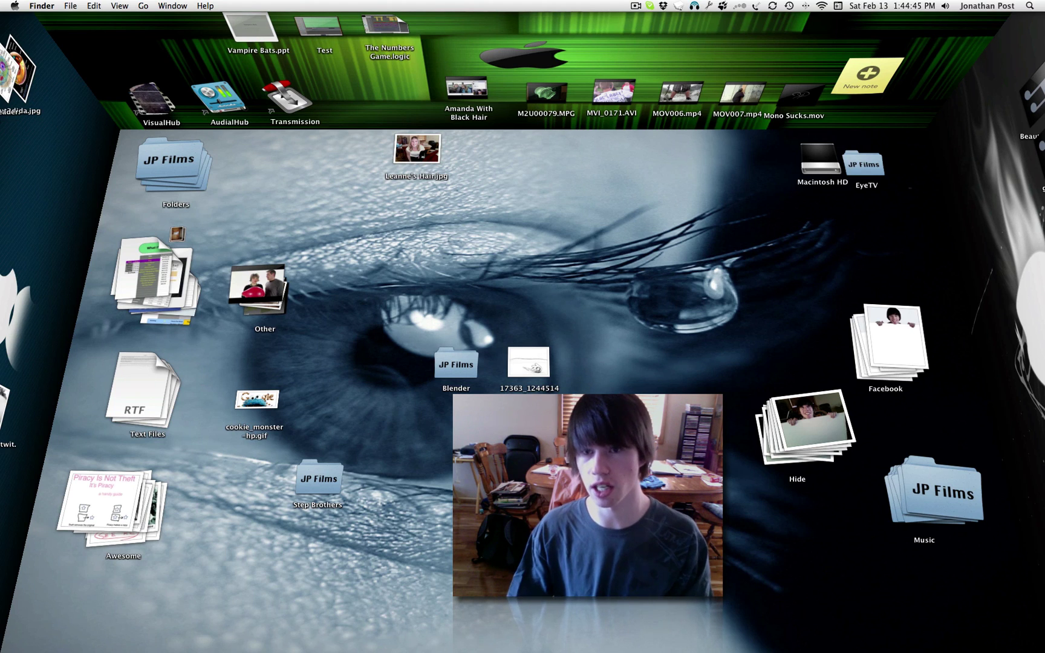
Step: In System Preferences' Network pane, remove the old LG phone service
mouse_move(588, 650)
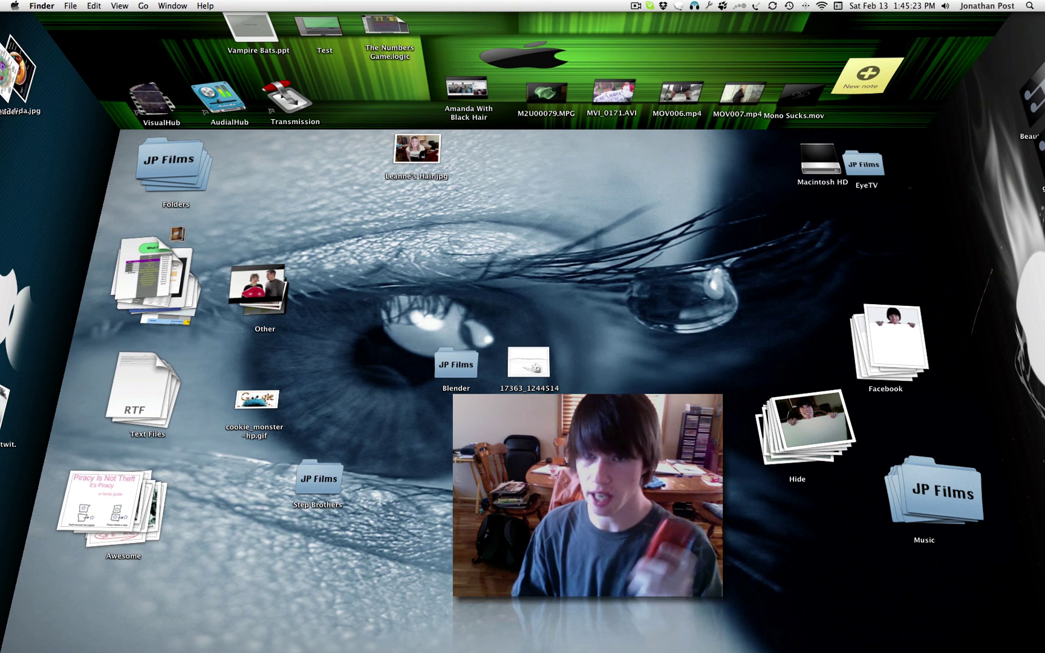
mouse_move(709, 647)
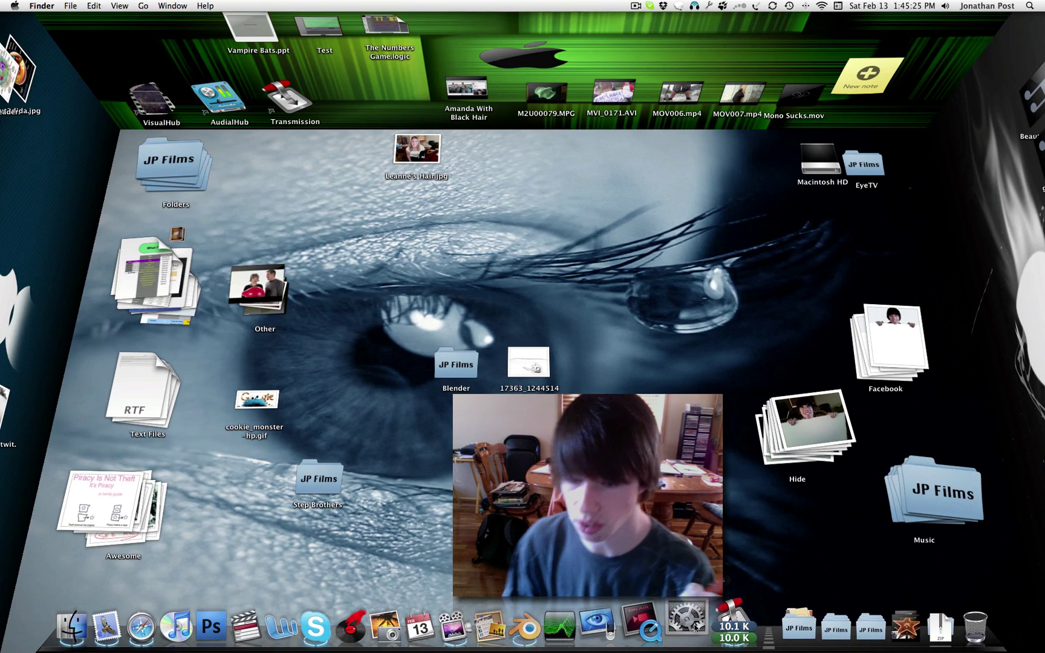
left_click(708, 616)
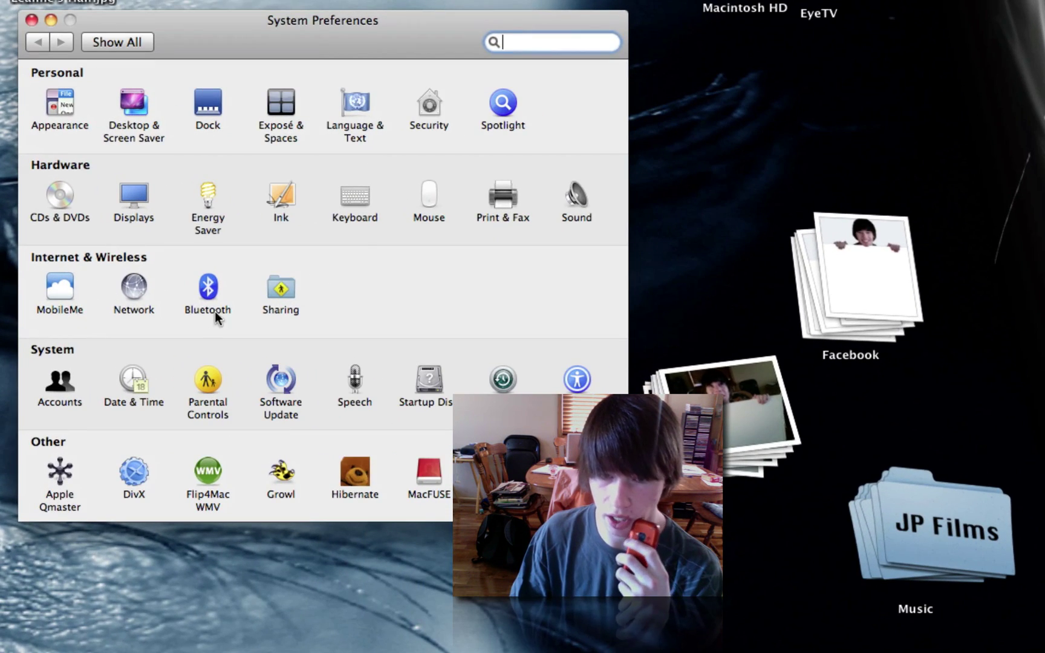
left_click(142, 282)
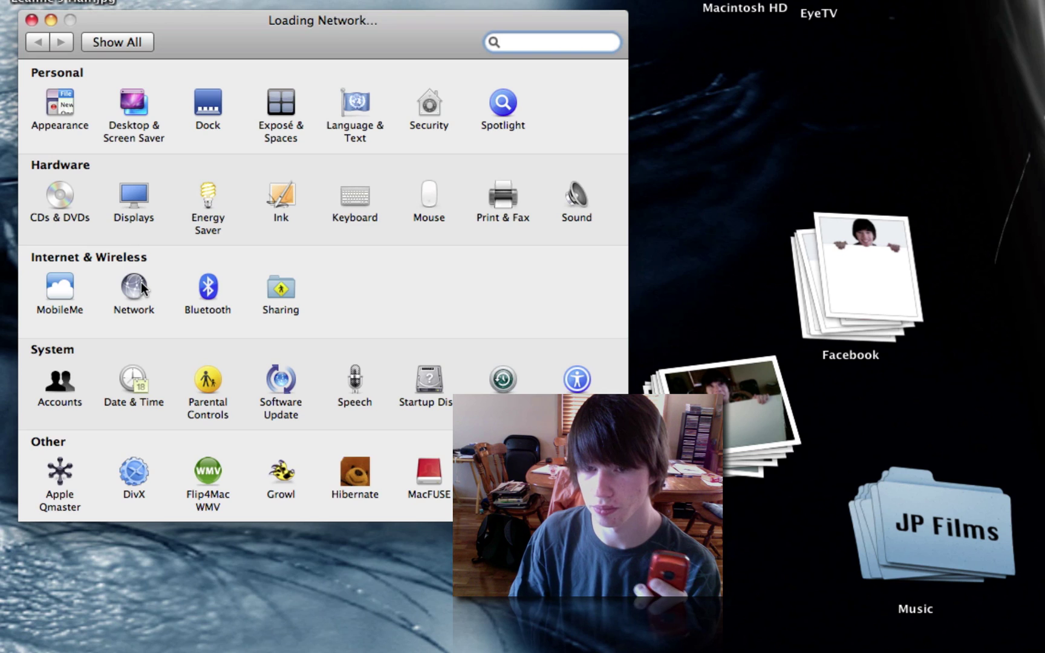
left_click(81, 167)
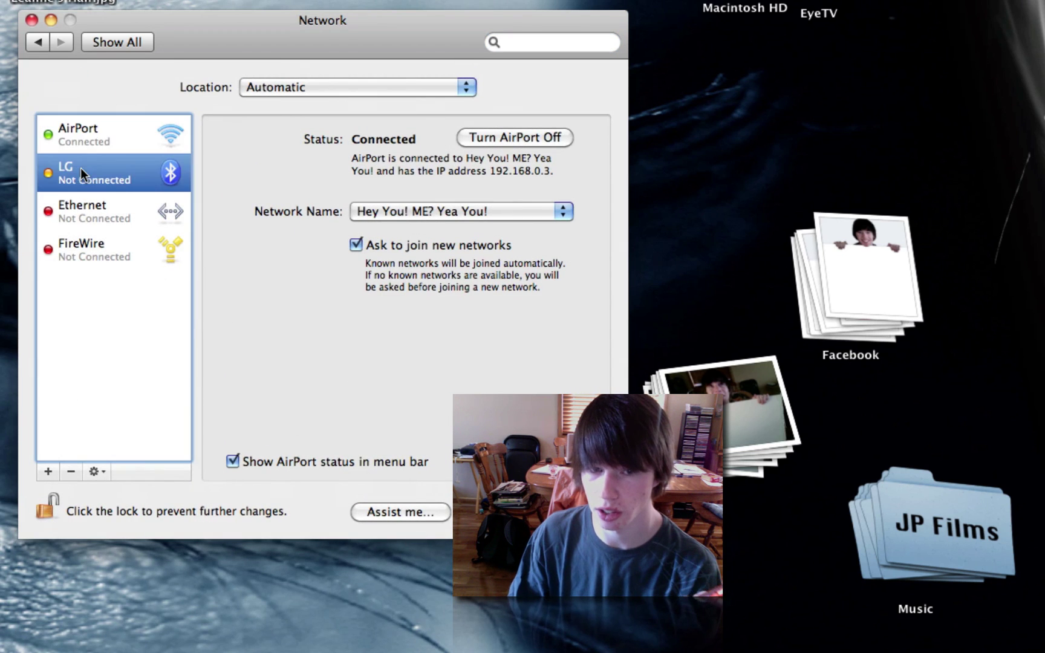
left_click(74, 471)
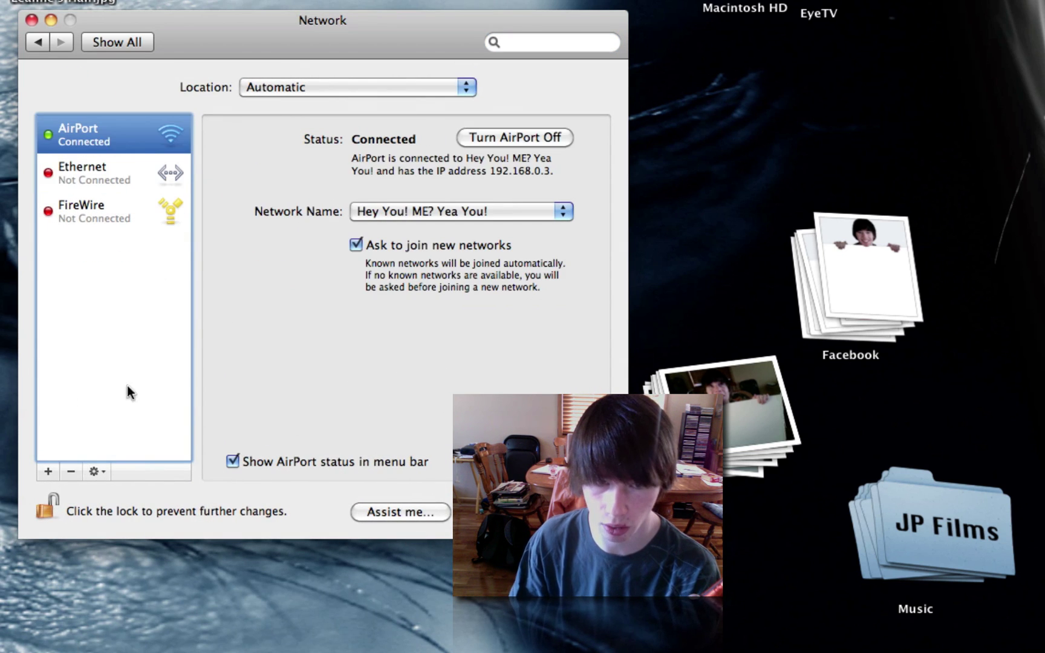
Step: Add a Bluetooth DUN network service named LG
left_click(49, 470)
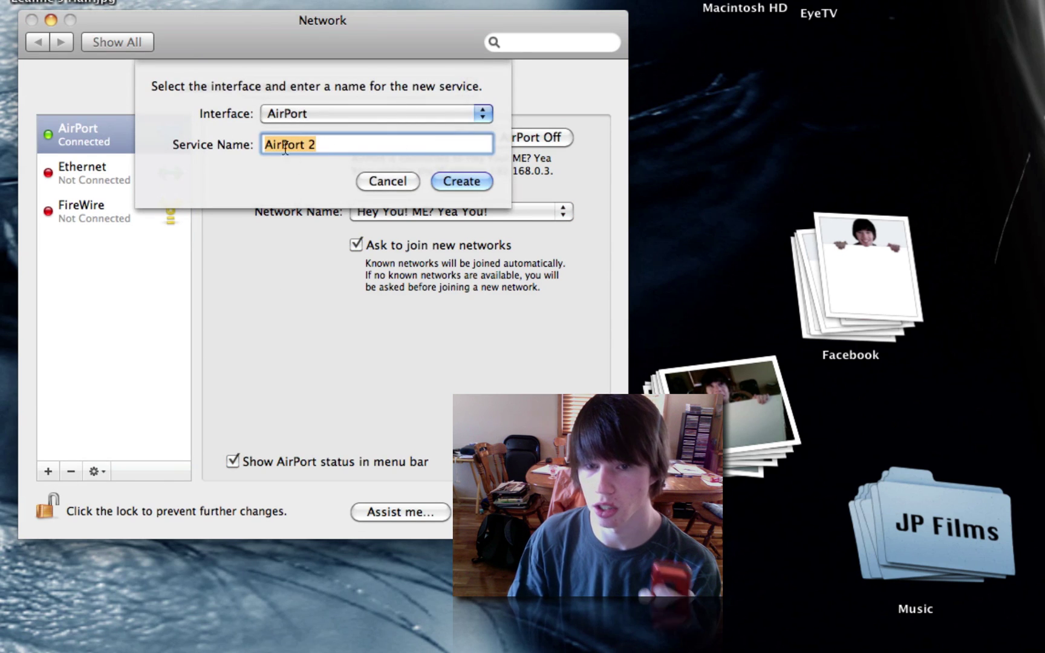
left_click(294, 111)
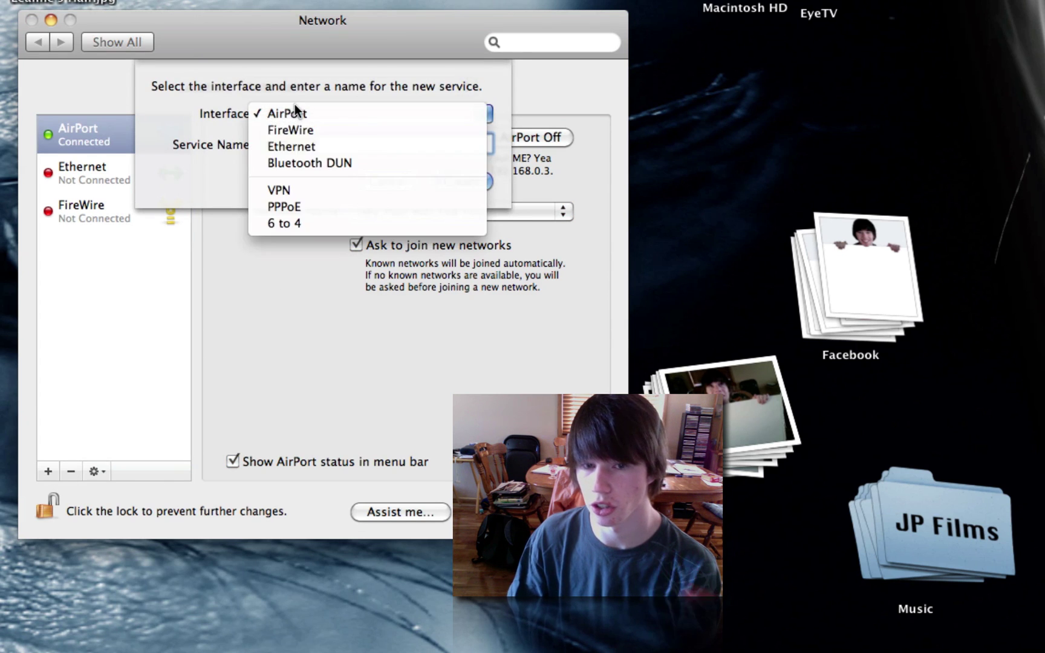
left_click(323, 160)
left_click_drag(379, 151, 192, 141)
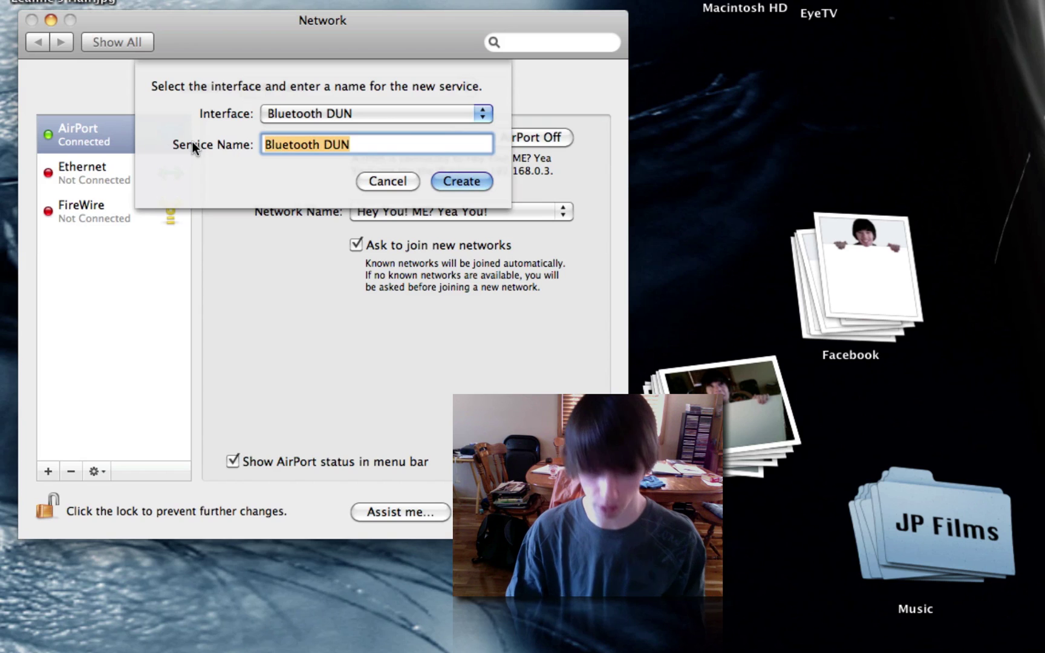
type("LG")
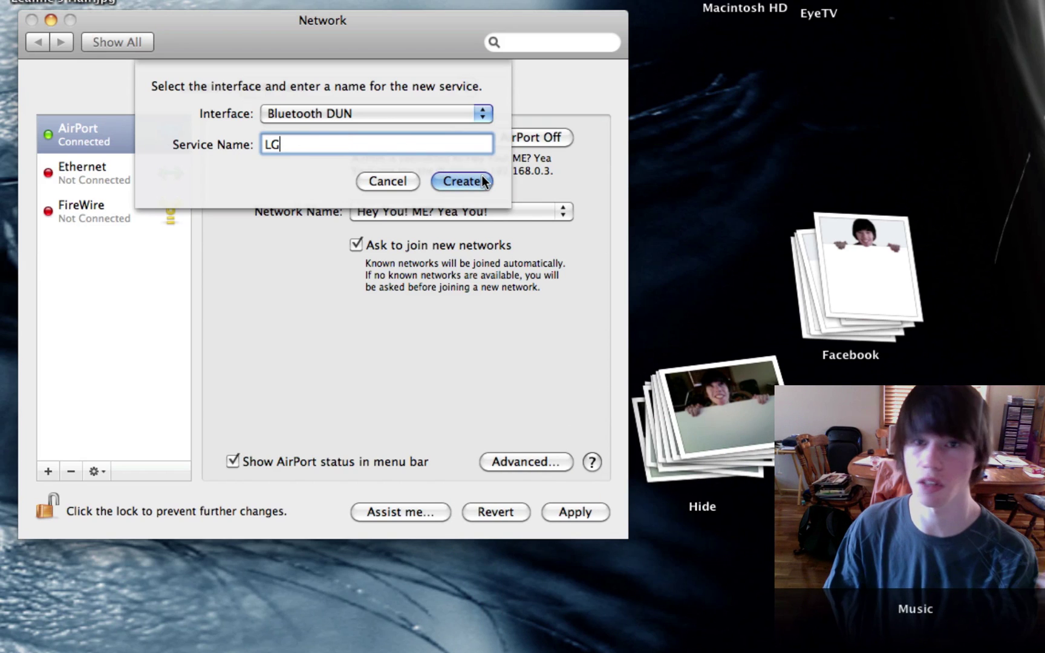
left_click(462, 181)
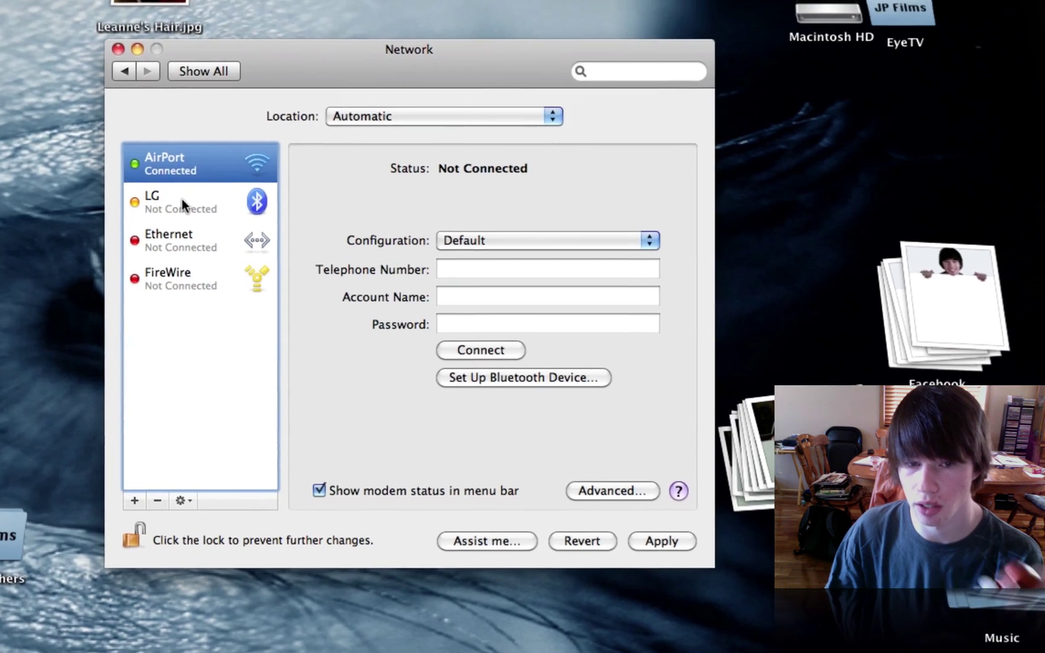
Step: Select the LG service and cancel the Add Configuration prompt without creating one
left_click(183, 206)
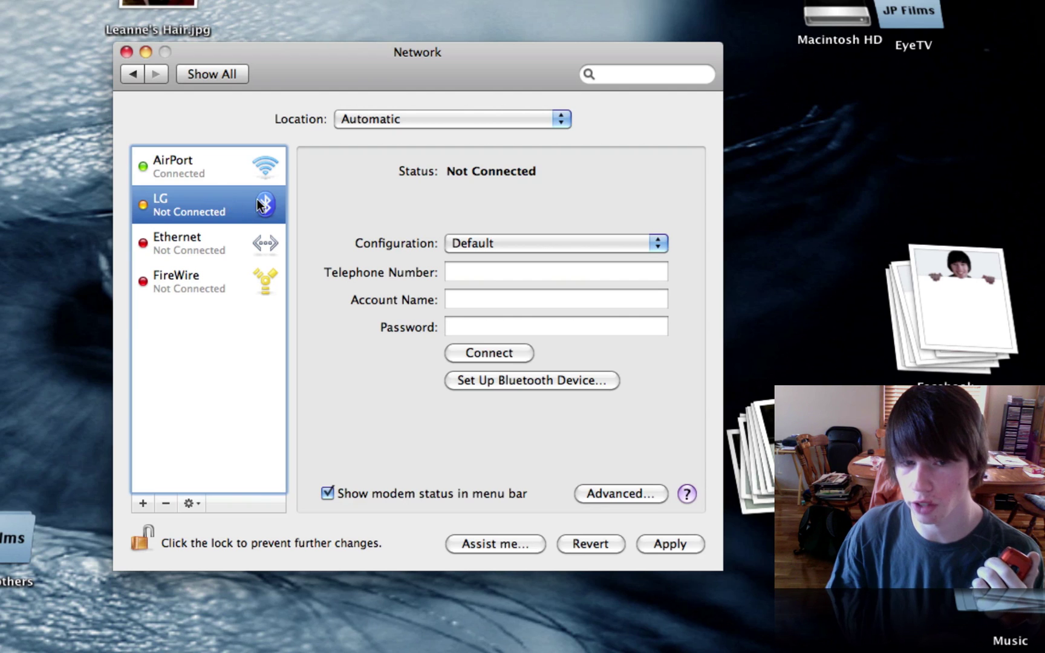
left_click(511, 250)
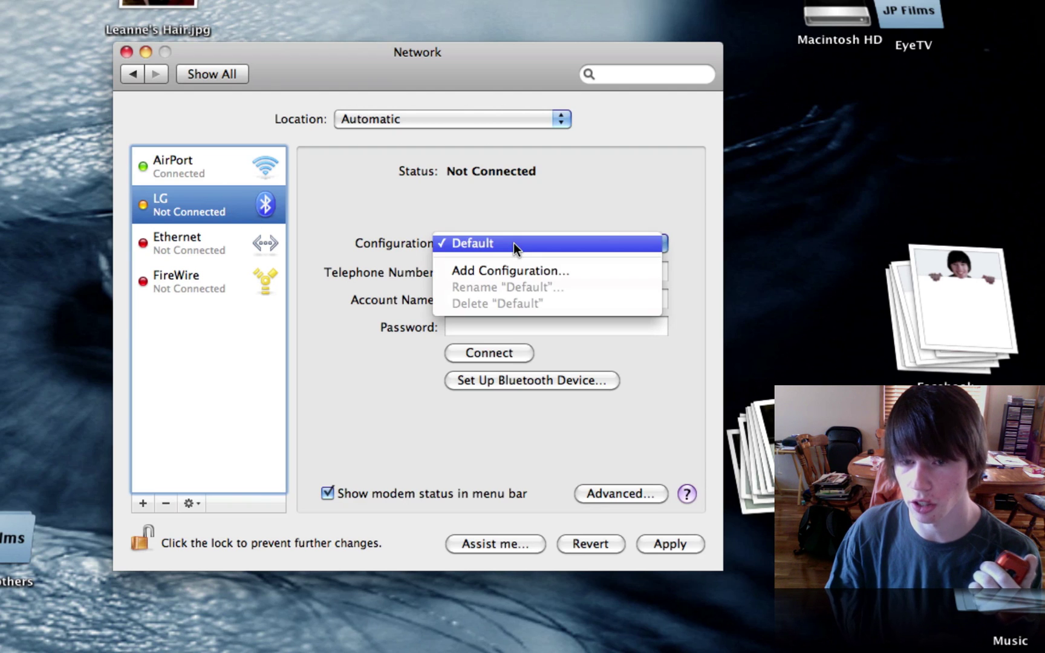
left_click(503, 273)
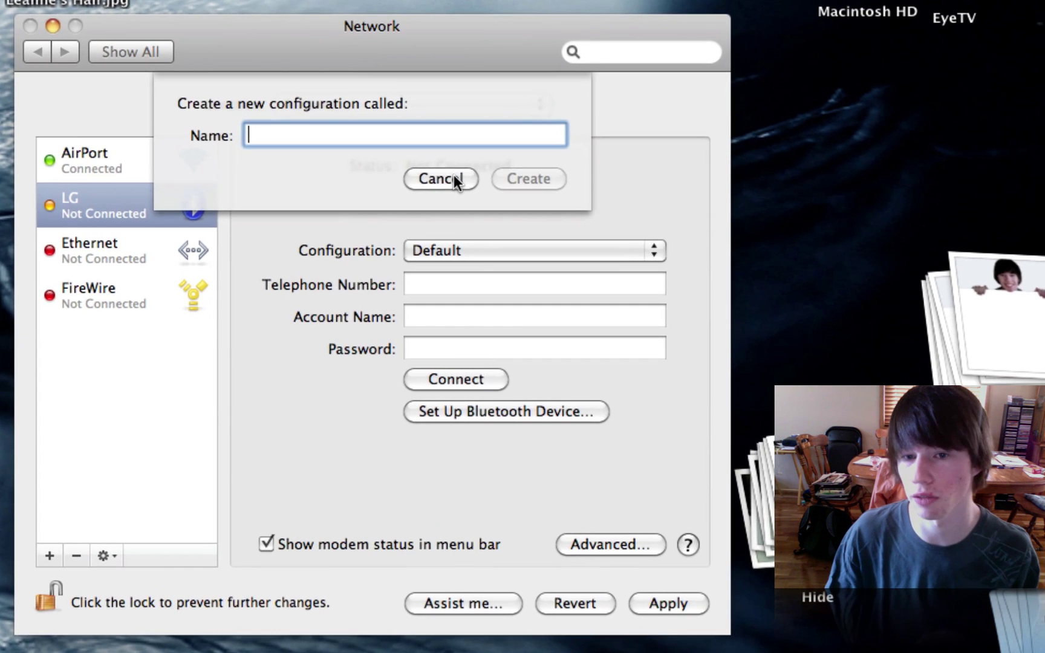
left_click(477, 183)
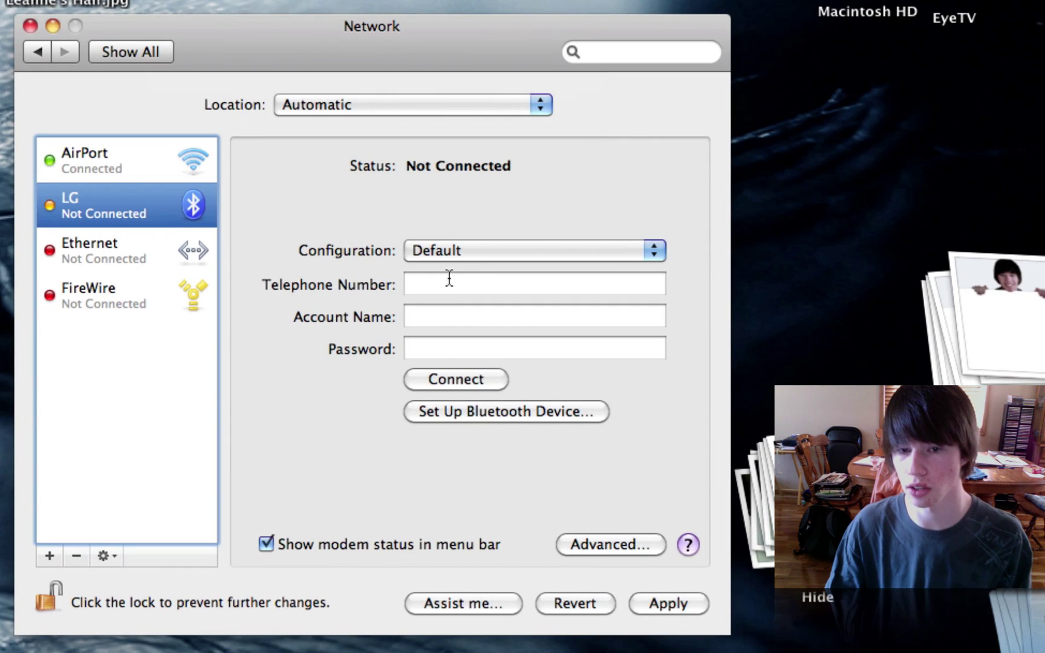
Step: Enter telephone number #777, the account name and the account password for LG
left_click(501, 291)
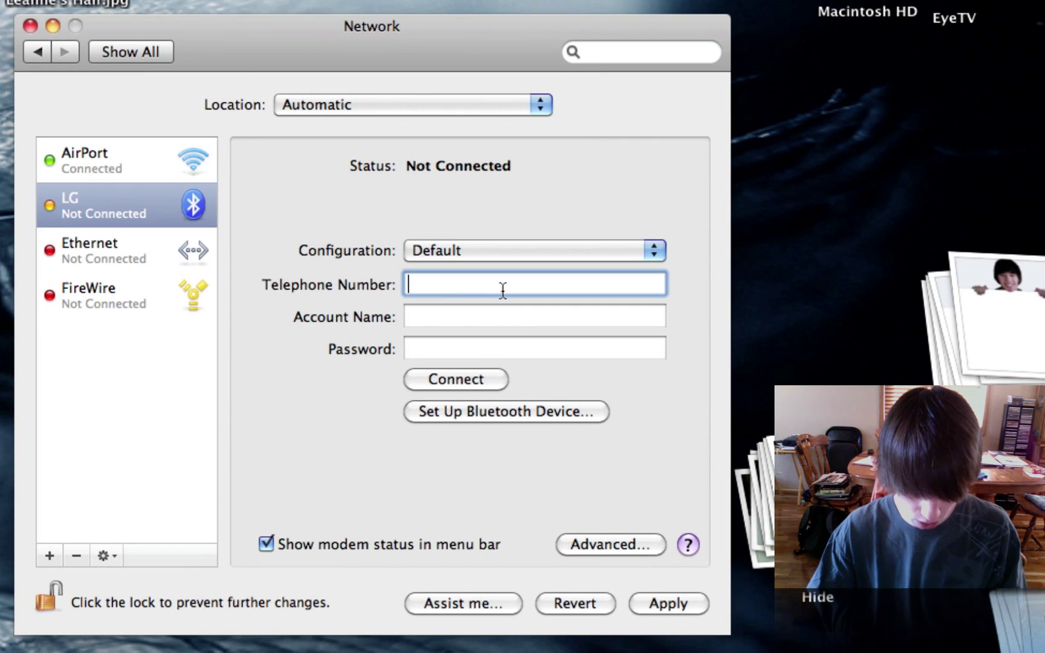
type("#77")
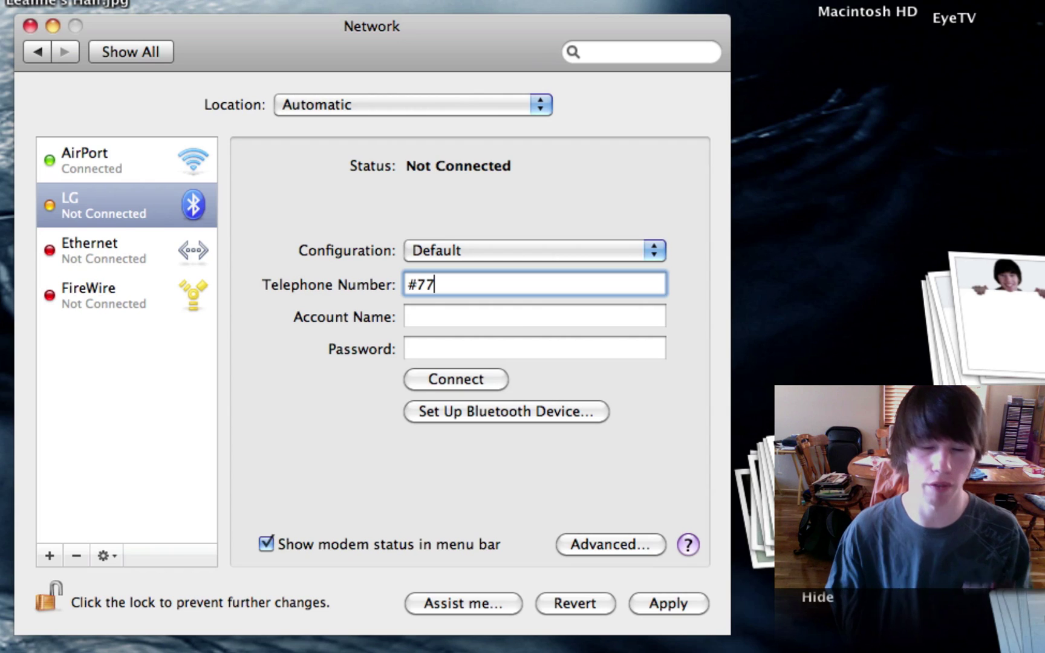
type("7")
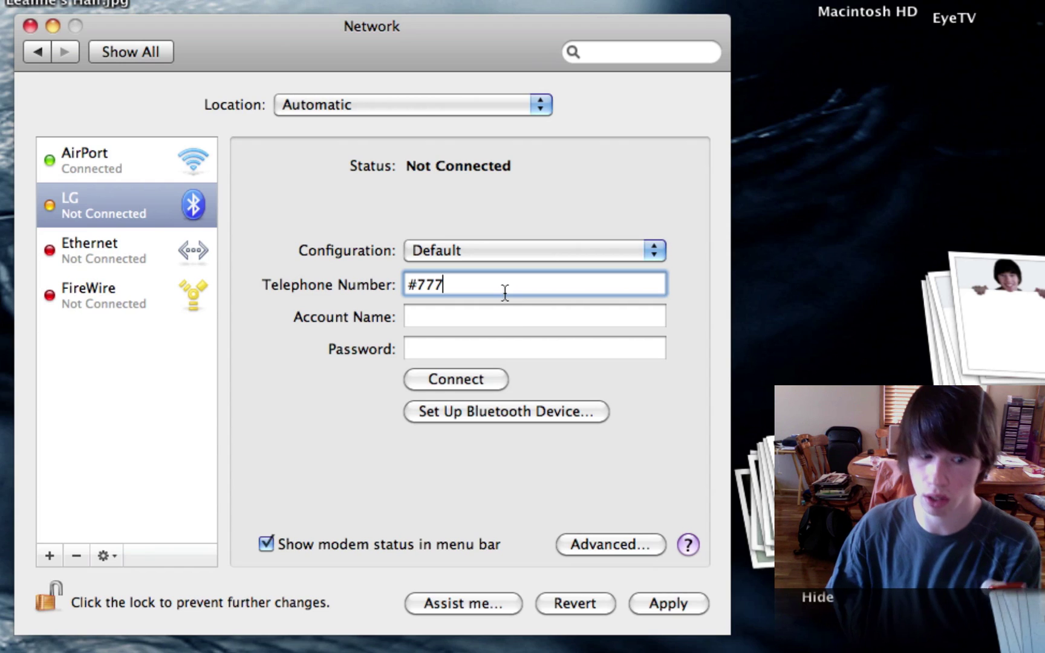
left_click(461, 320)
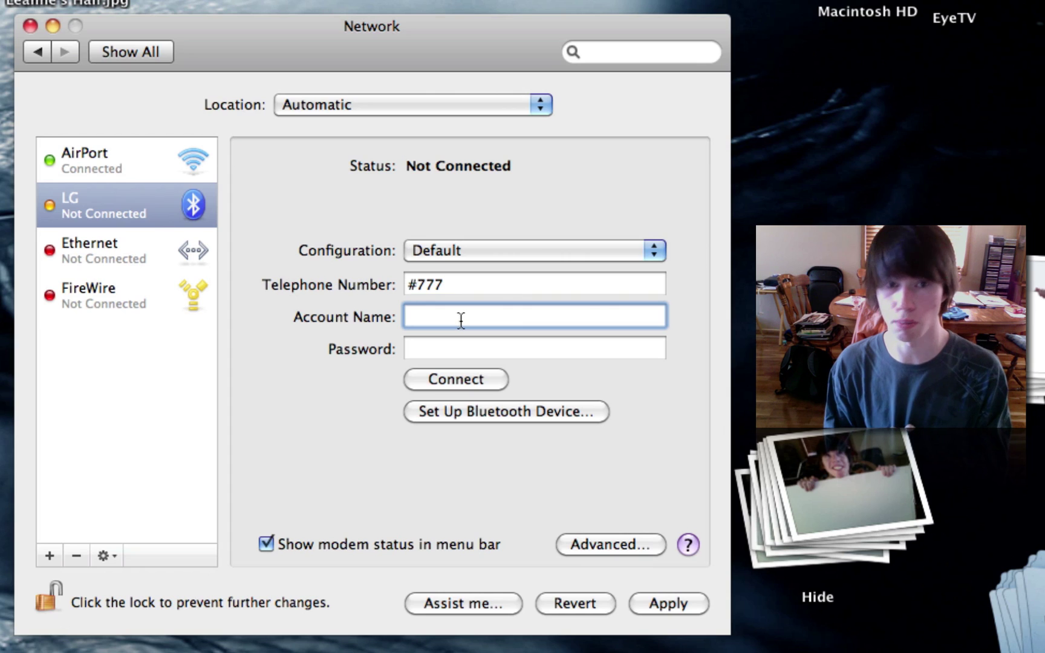
type("jontap")
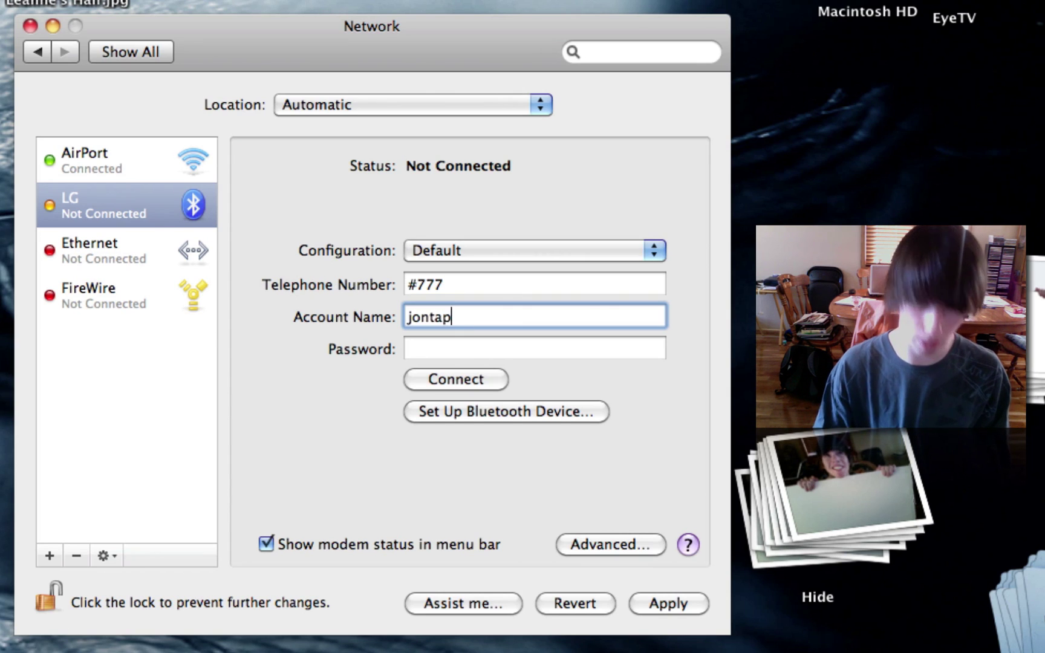
key("Tab")
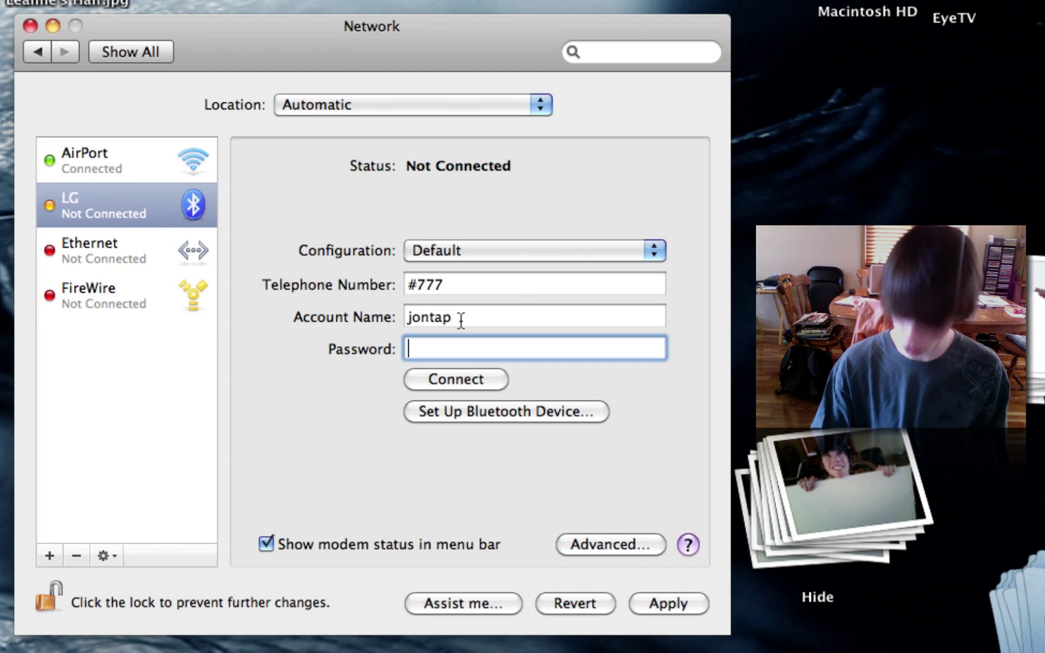
type("••••••••••")
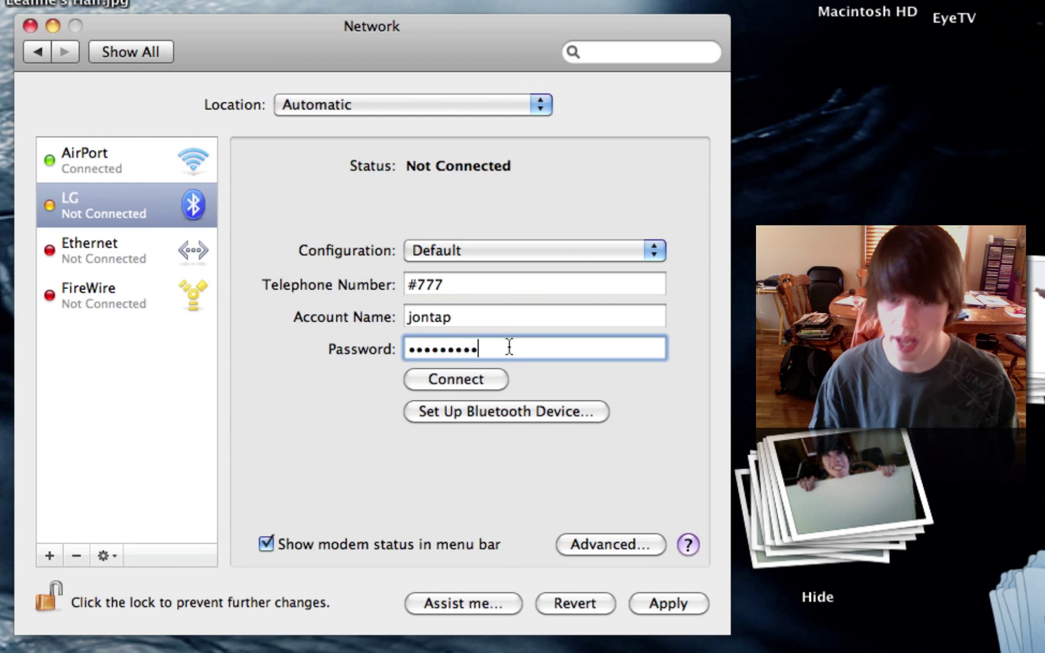
Step: Set up the LGRUMOUR phone in Bluetooth Setup Assistant, continuing past the already-paired notice
left_click(495, 412)
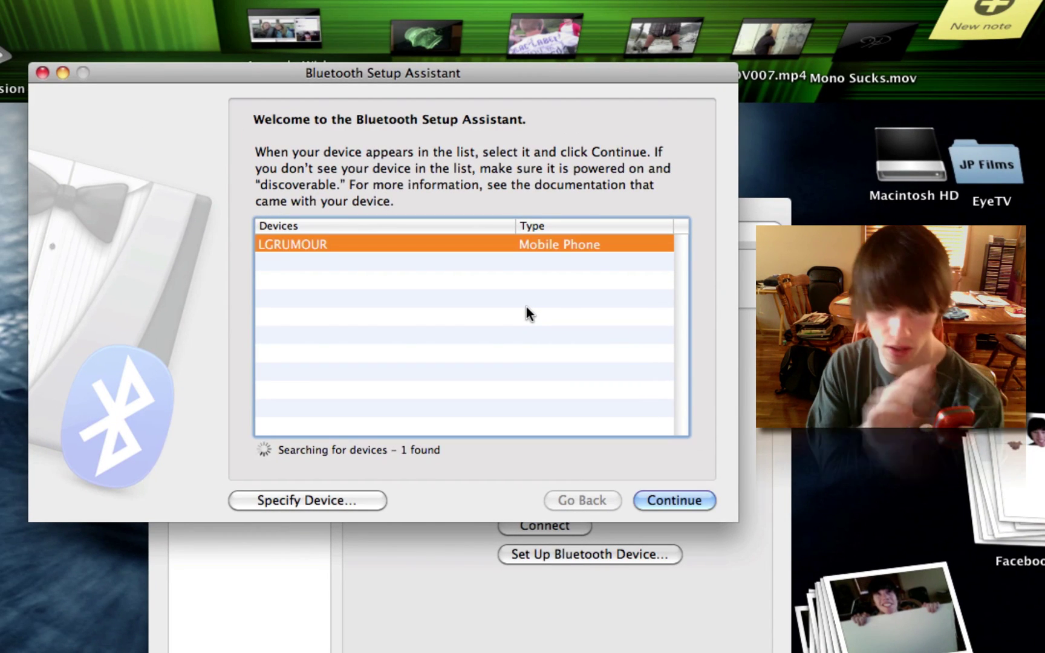
left_click(684, 502)
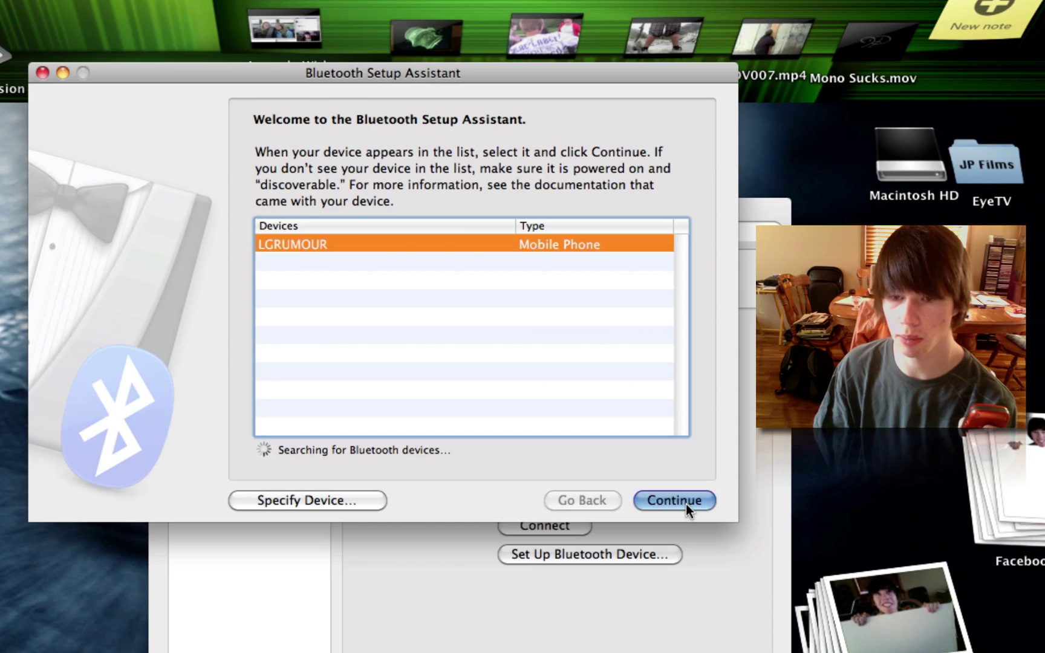
left_click(525, 272)
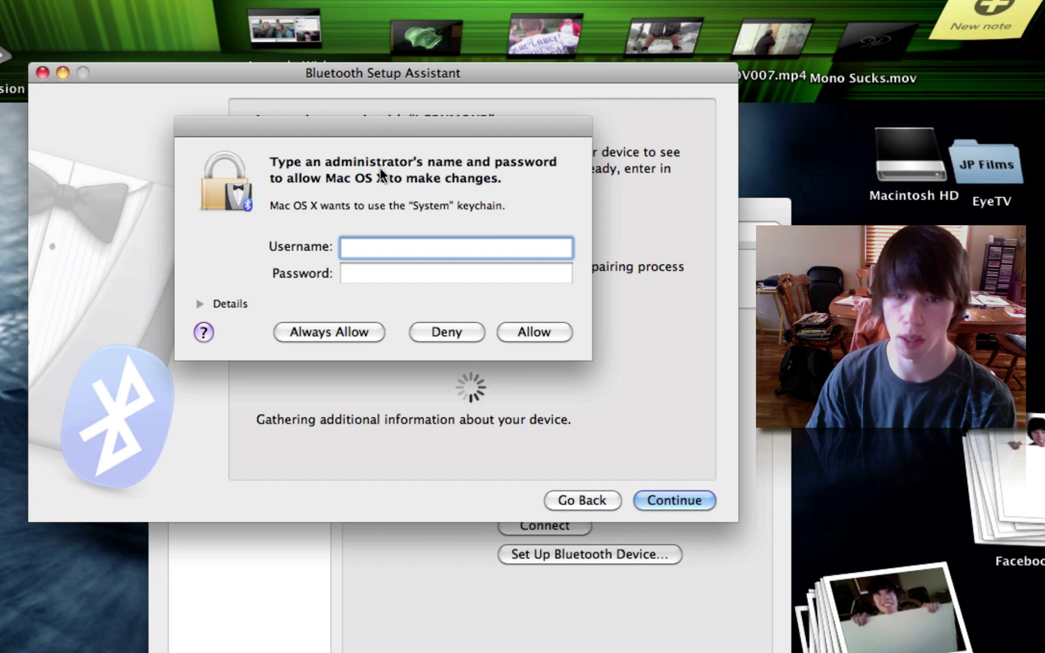
Step: Deny the administrator request and set phone vendor Generic, model Dialup Device
left_click(458, 332)
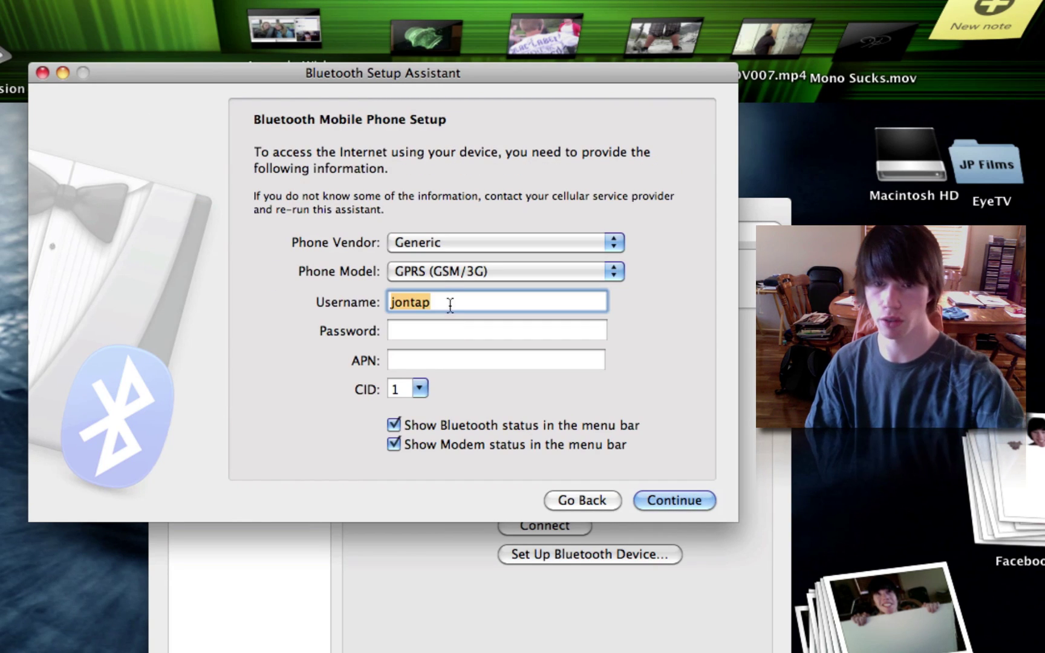
left_click(436, 243)
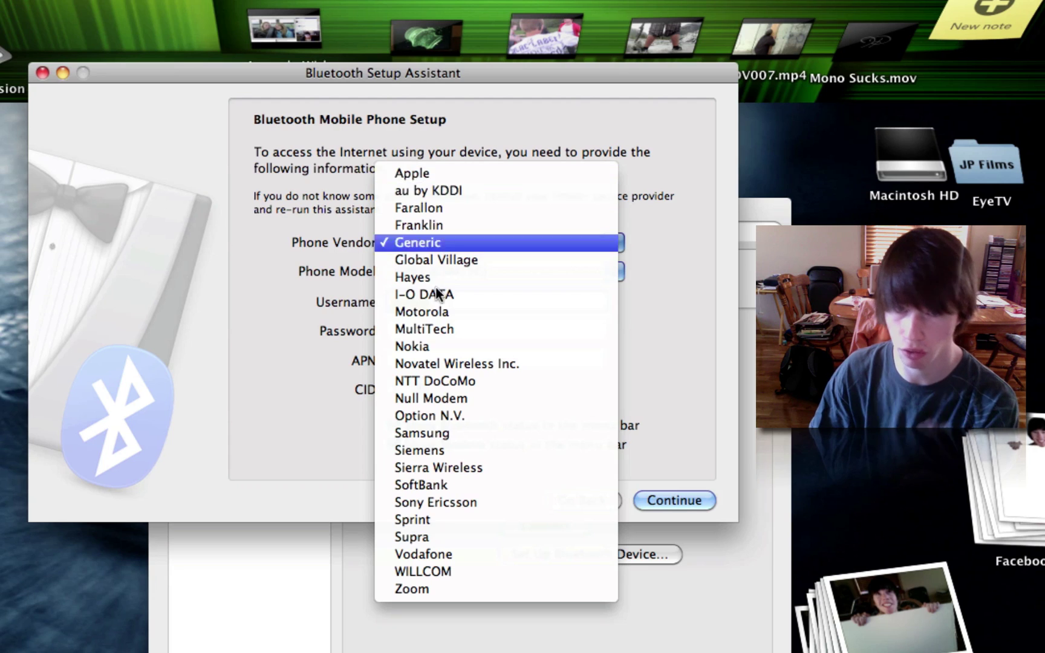
left_click(428, 242)
left_click(438, 266)
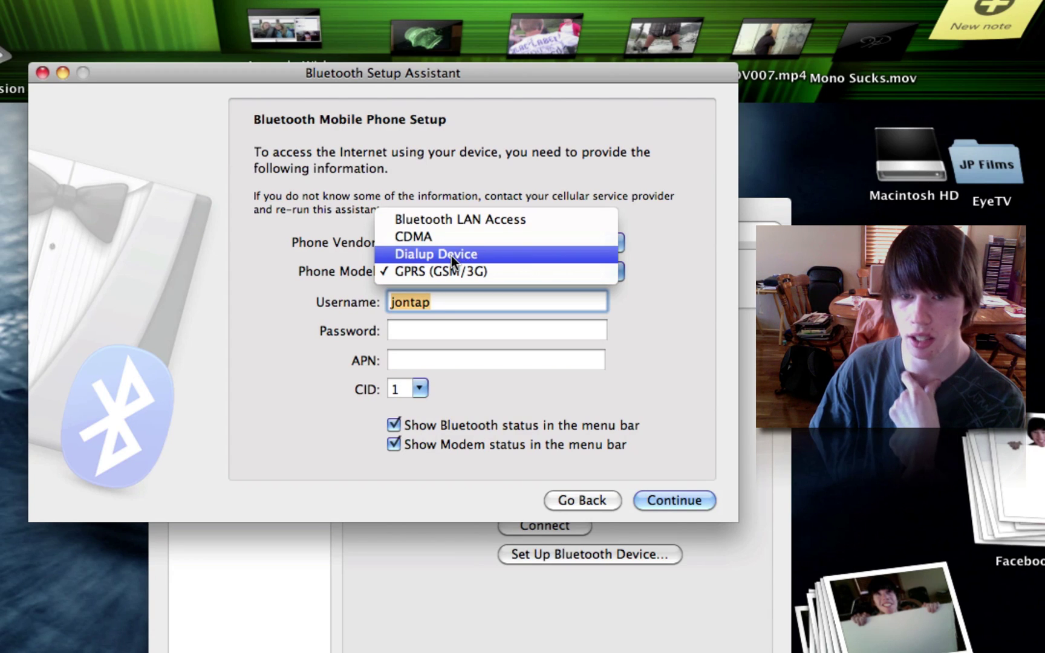
left_click(452, 255)
Step: Enter the account password and dial number 403, then continue to the Conclusion page
left_click(466, 309)
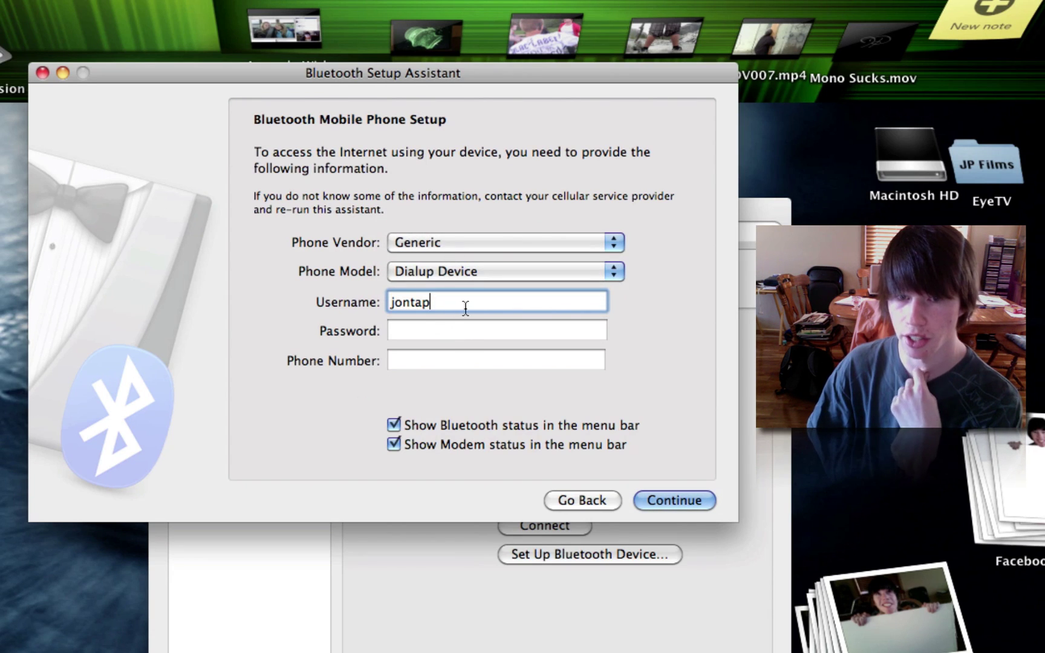
left_click(431, 329)
type("****")
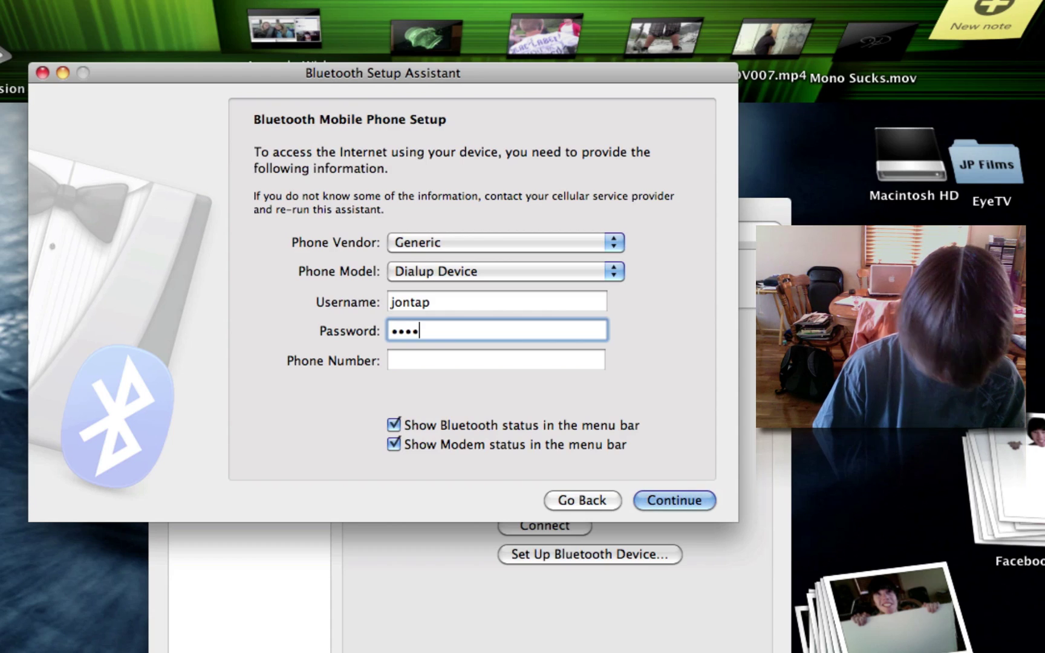
type("**")
key("BackSpace")
key("BackSpace")
key("BackSpace")
key("BackSpace")
key("BackSpace")
key("BackSpace")
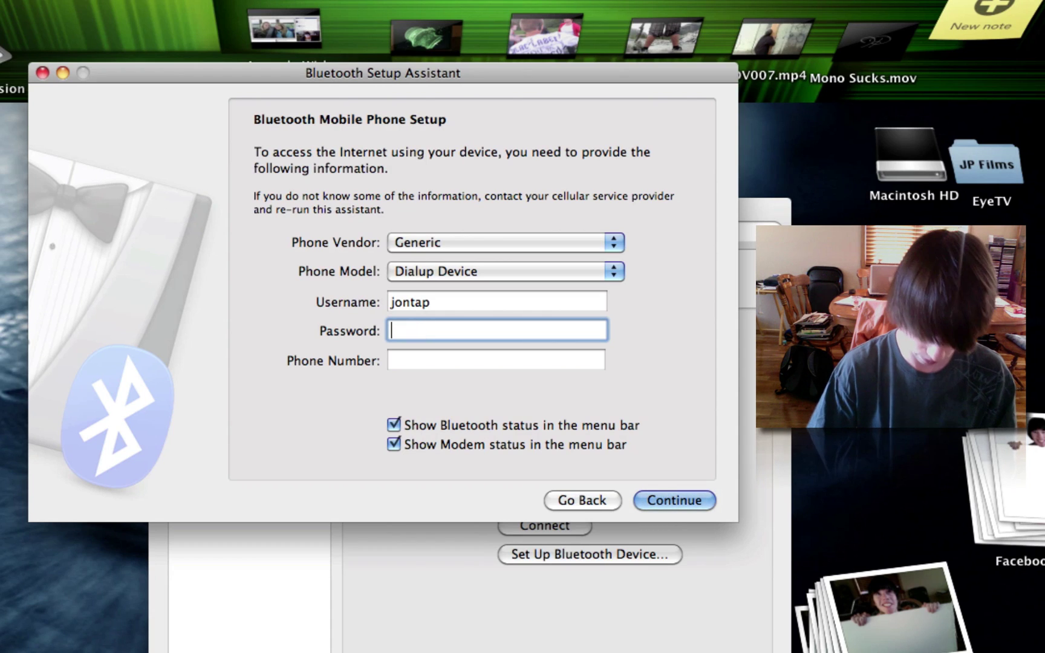
type("**********")
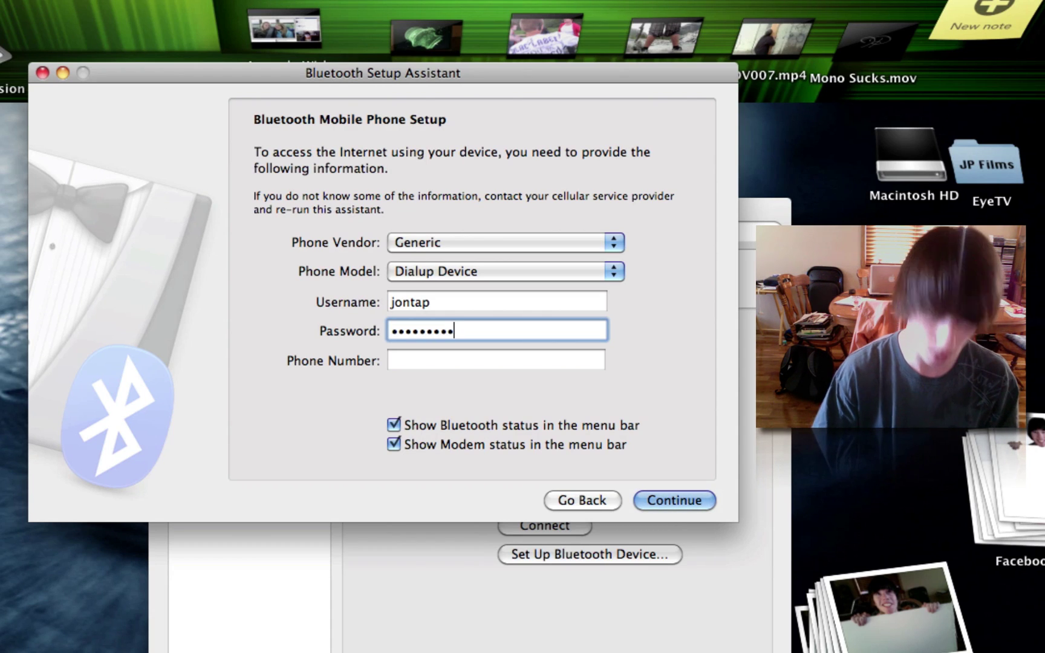
left_click(429, 363)
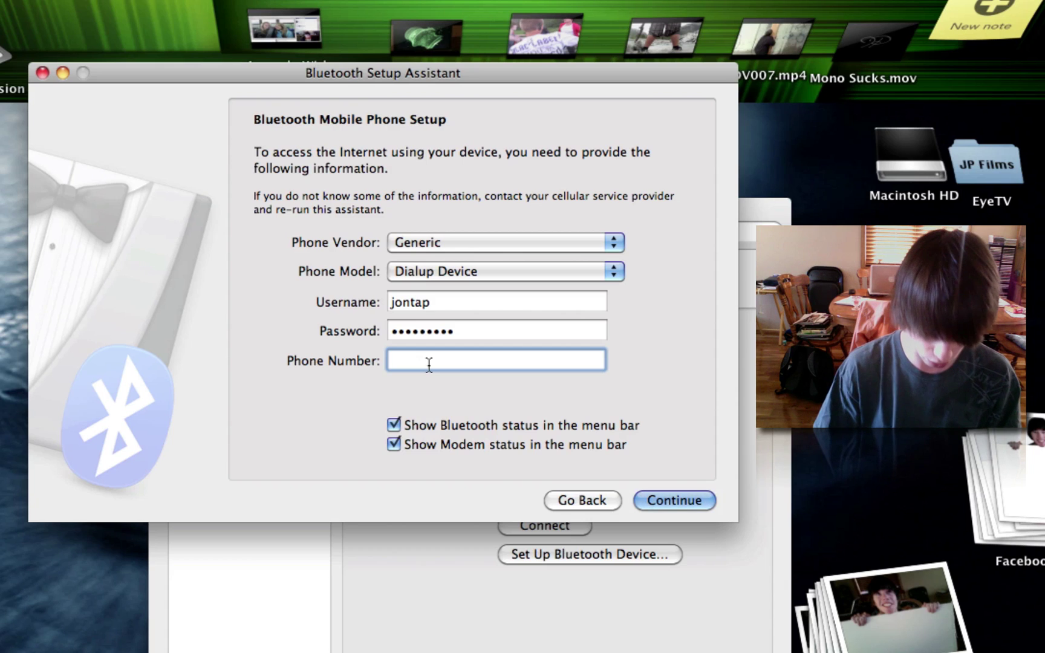
type("403")
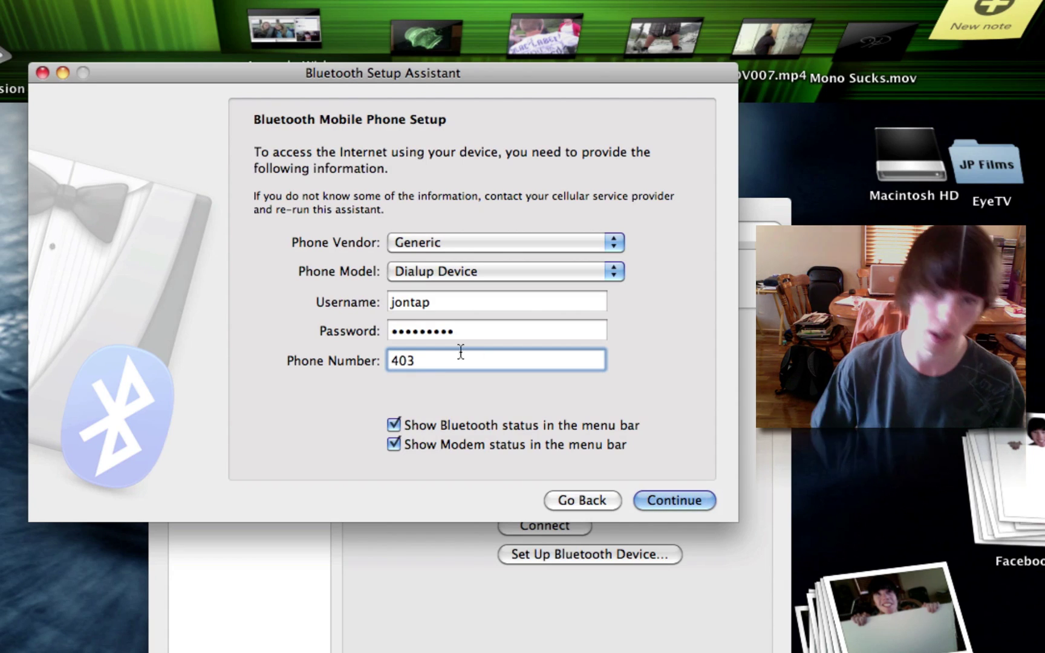
left_click(43, 73)
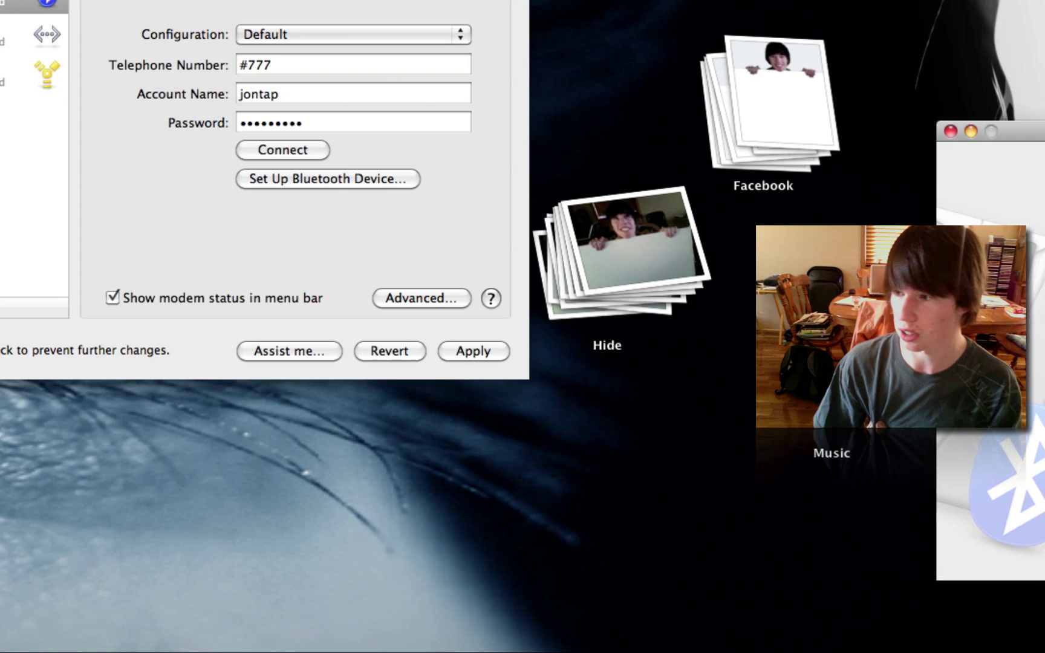
left_click_drag(1044, 138, 962, 124)
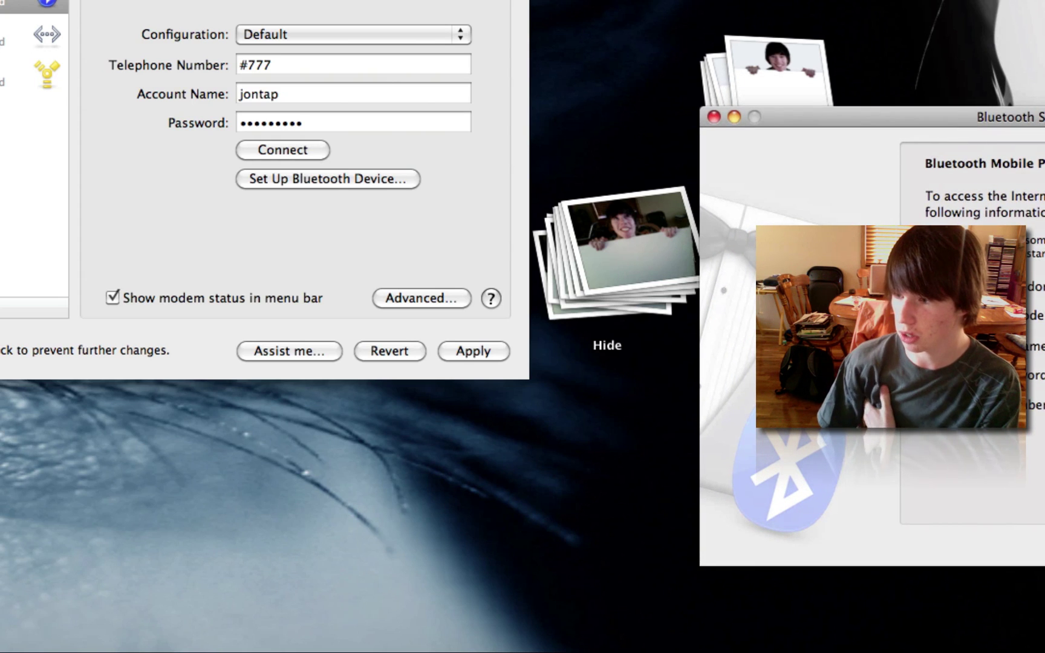
key("Return")
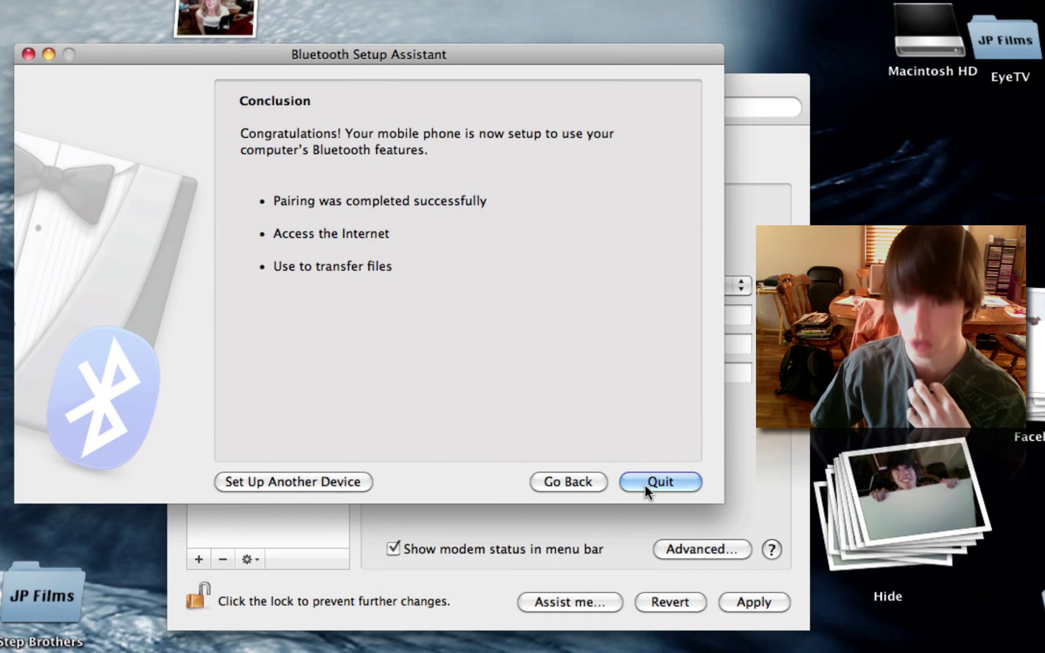
Step: Quit the assistant, then connect through the LG service and apply the new settings
left_click(680, 483)
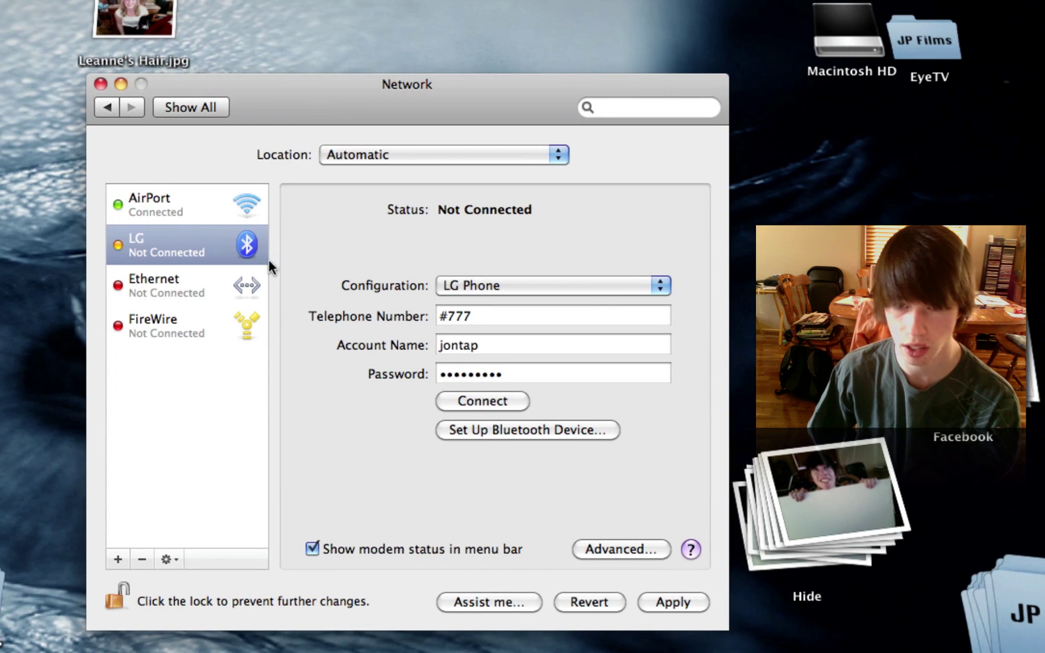
left_click(477, 398)
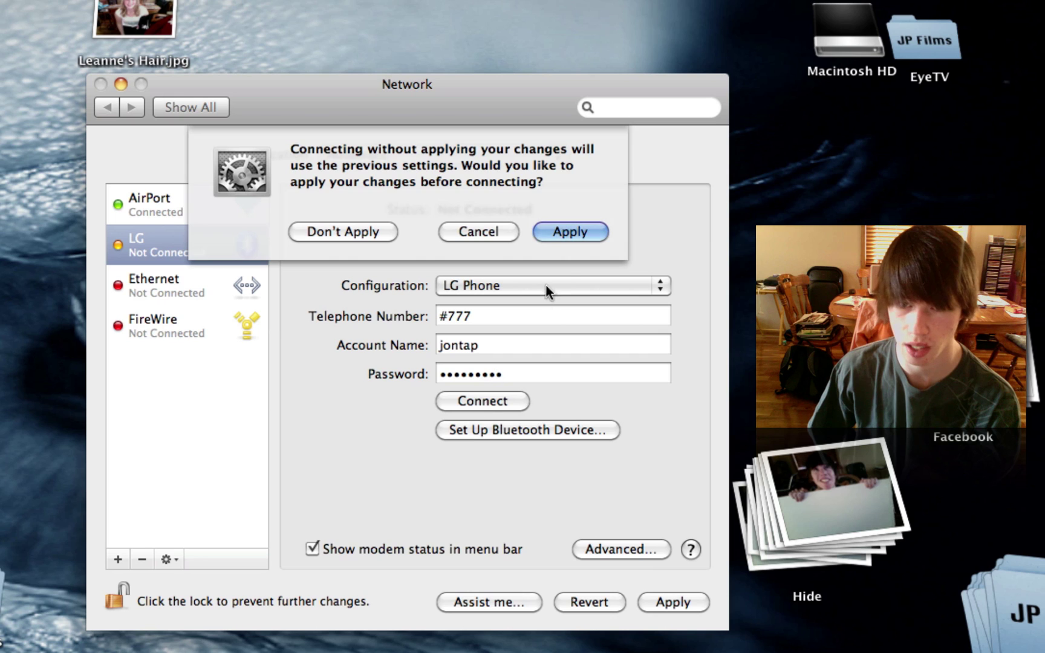
left_click(568, 233)
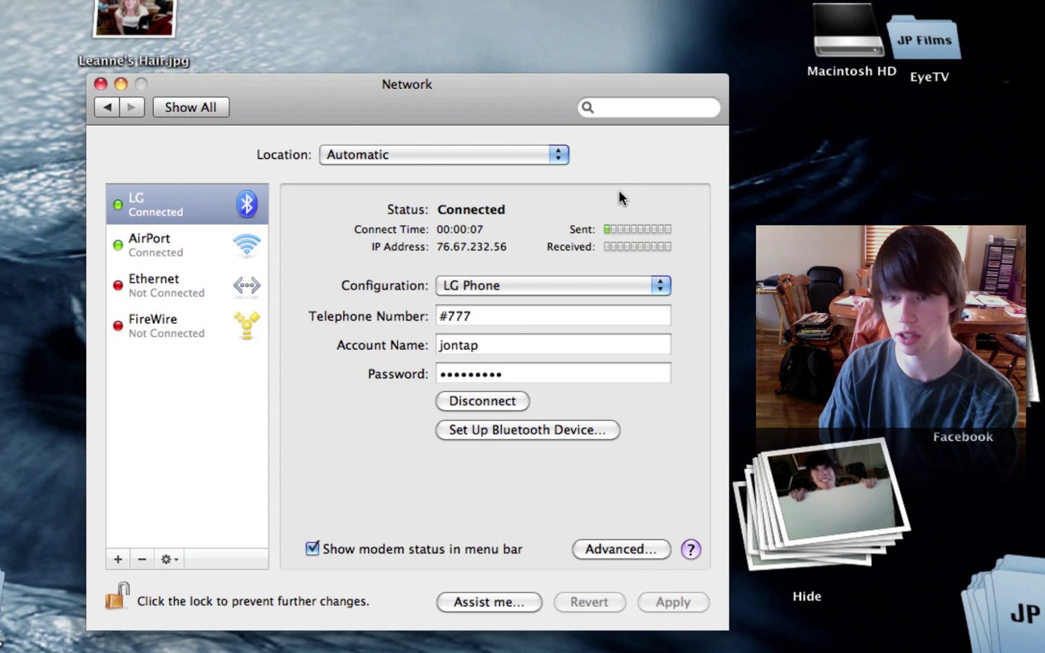
Step: Check the AirPort, Ethernet and FireWire services, then turn AirPort off
left_click(184, 241)
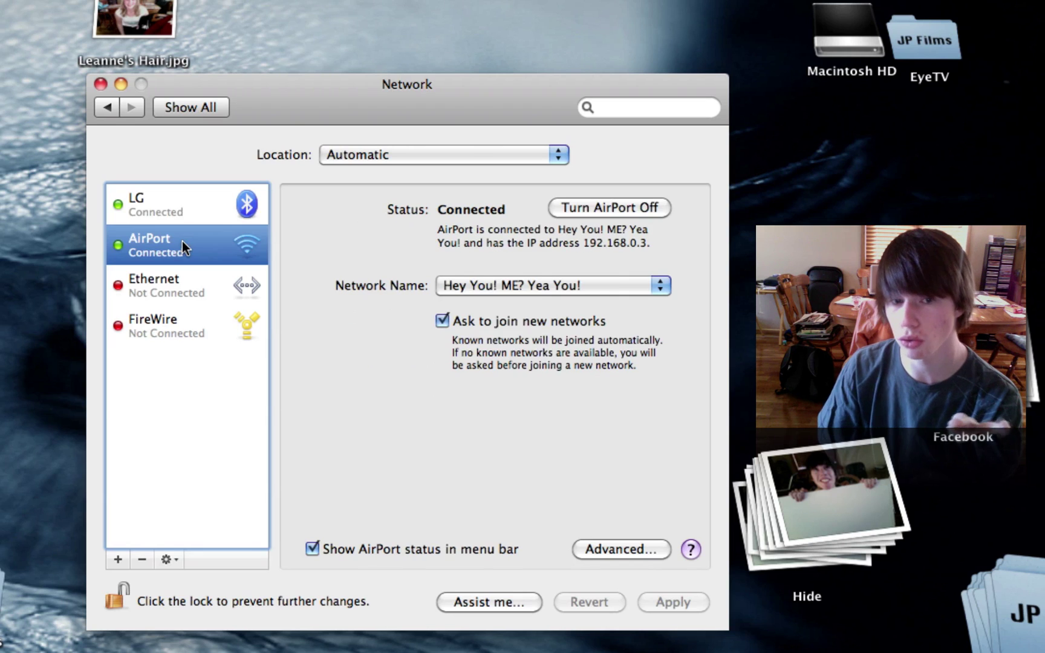
left_click(159, 299)
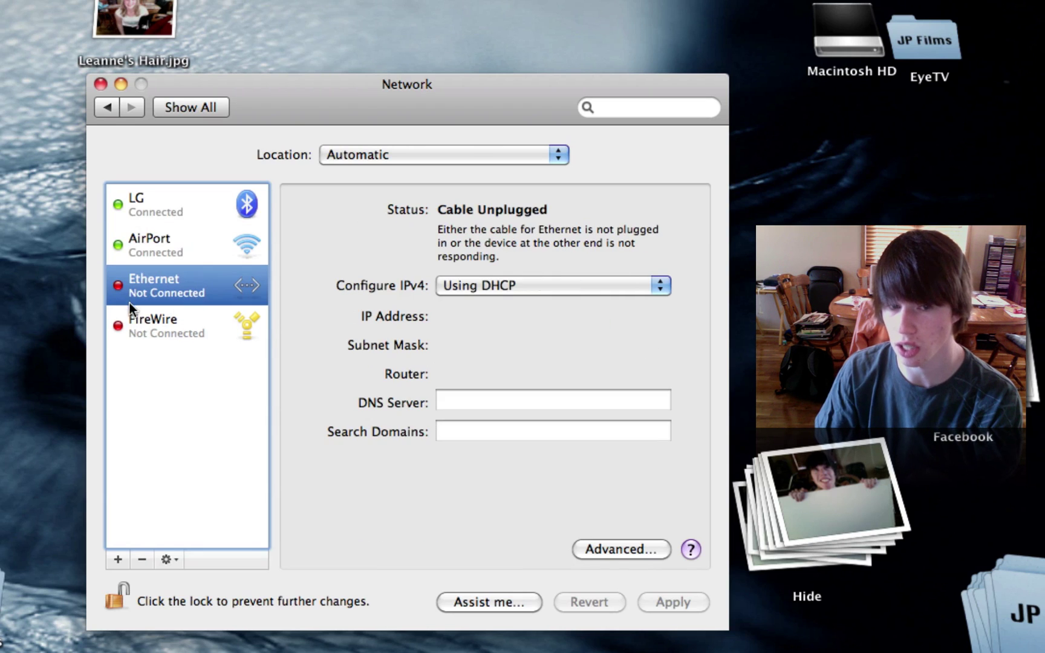
left_click(156, 327)
left_click(156, 252)
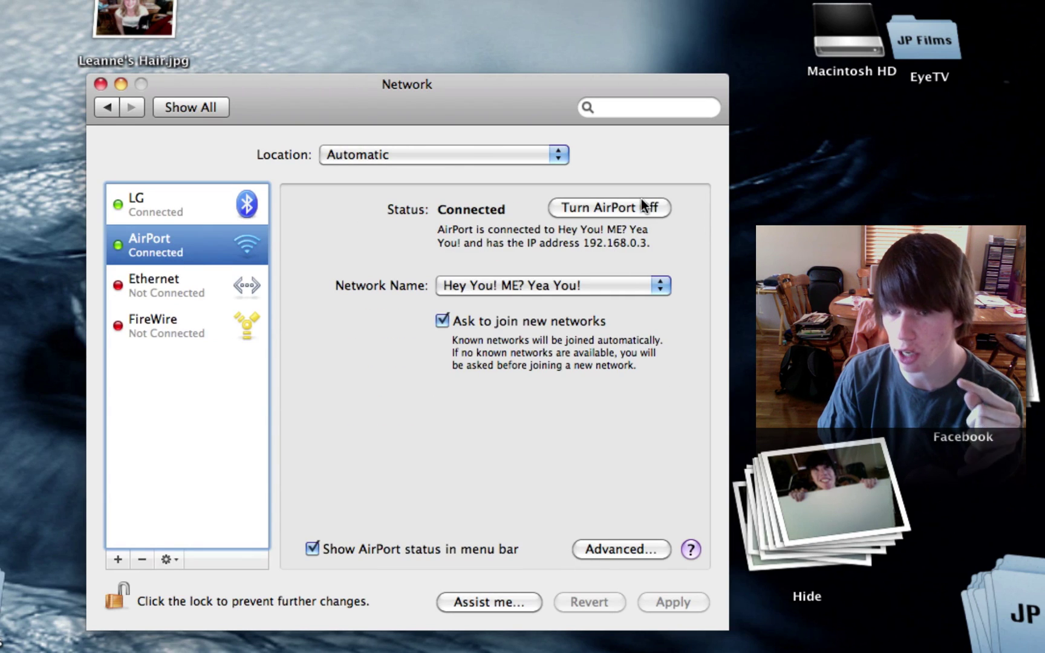
left_click(641, 201)
left_click(157, 202)
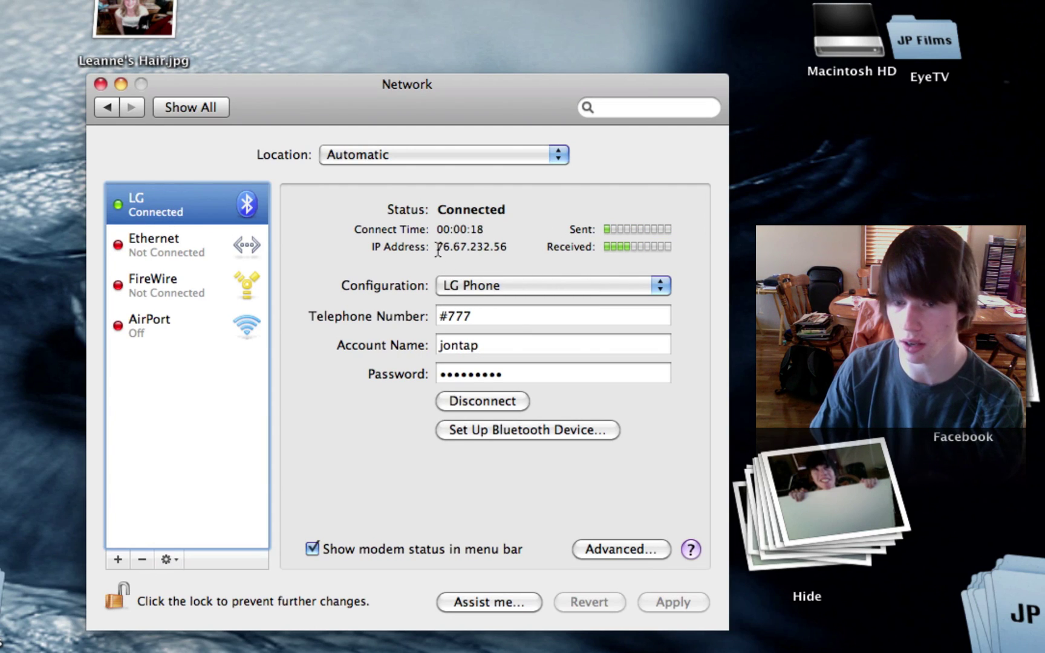
left_click_drag(438, 246, 544, 257)
left_click(502, 253)
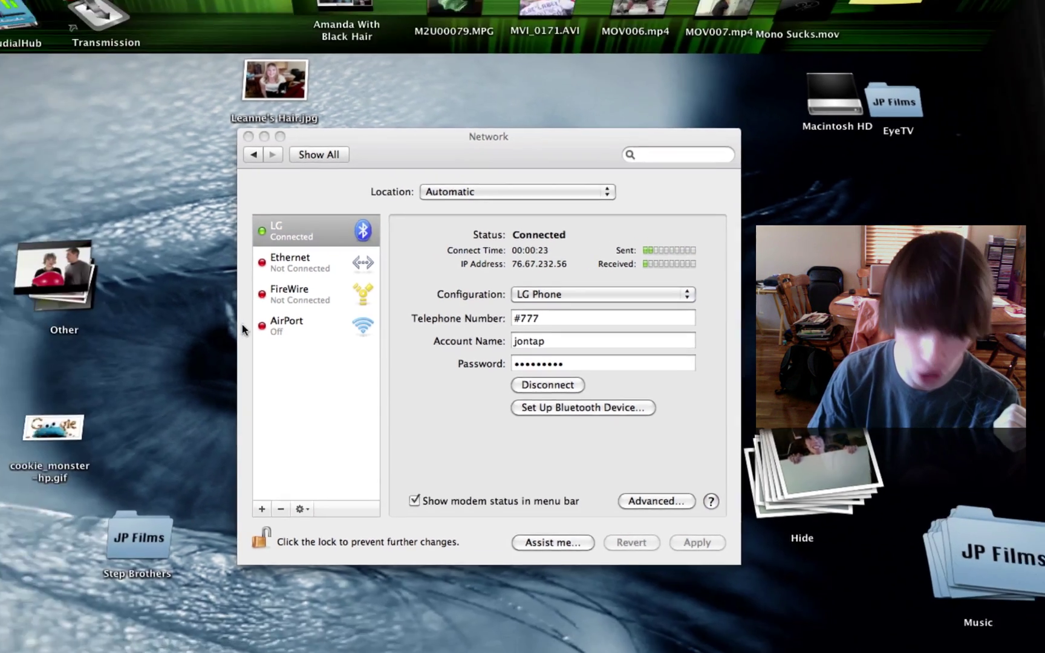
key("super+Tab")
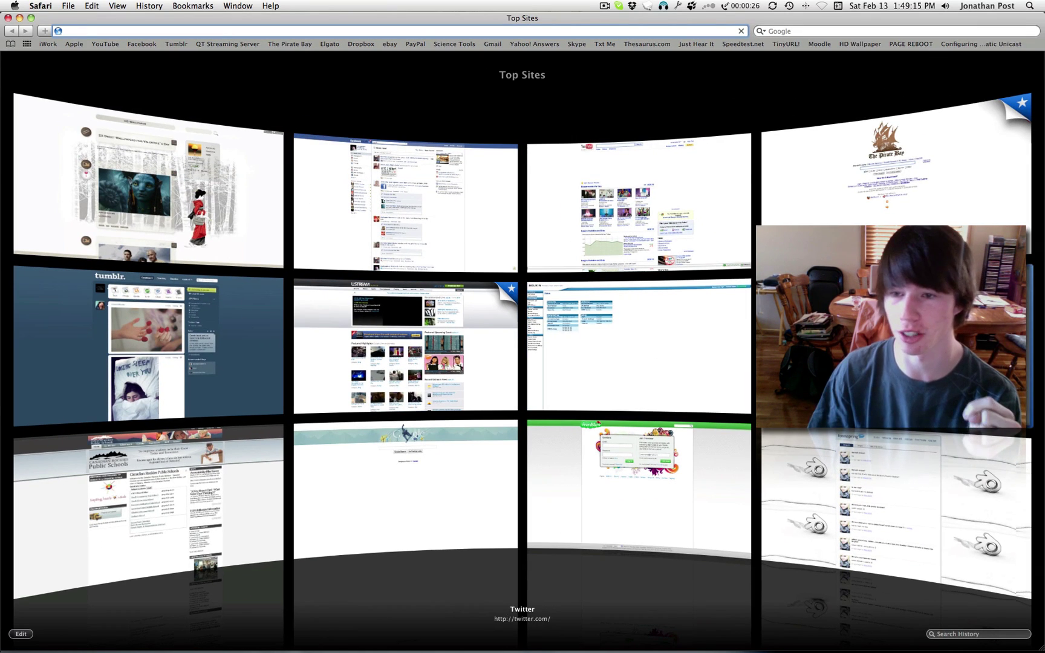
Step: Open Twitter from Top Sites and fill in the sign-in username and password
left_click(889, 339)
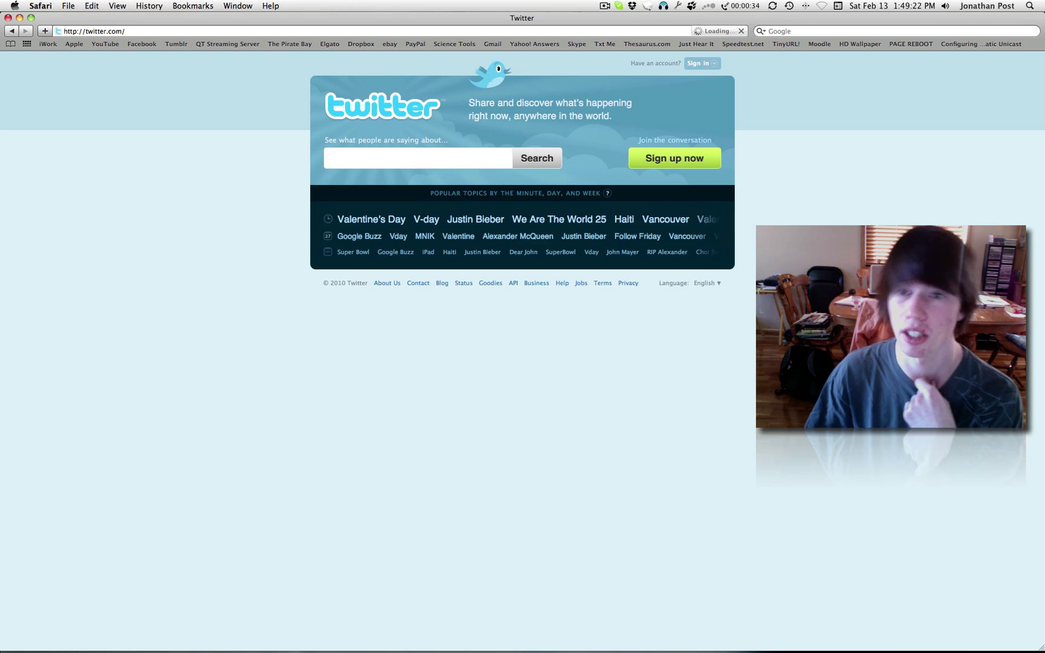
left_click(699, 63)
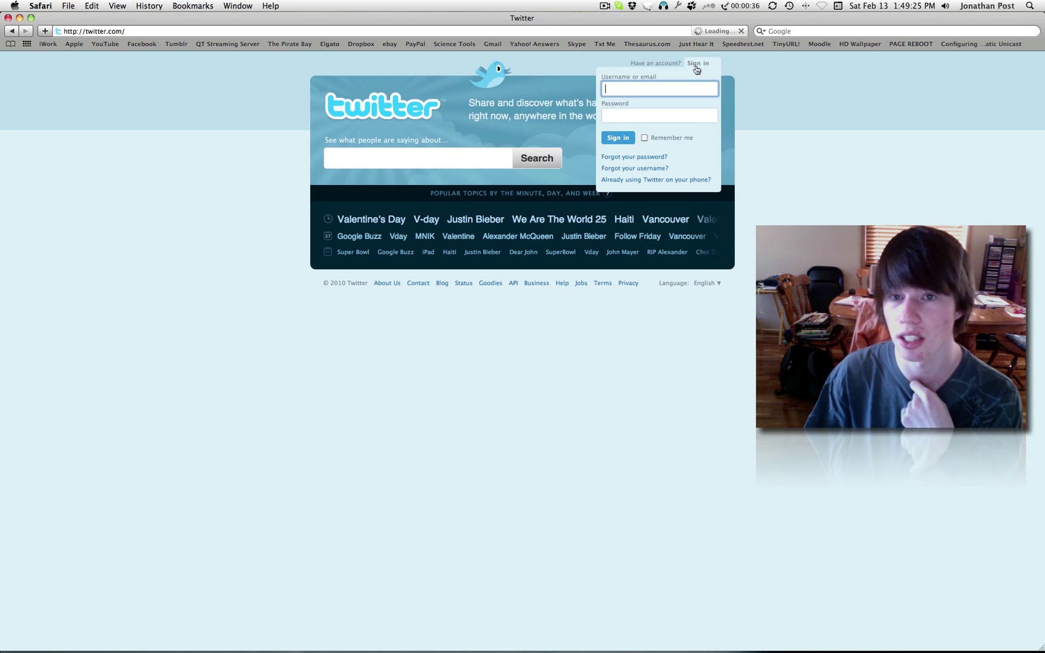
type("jontap")
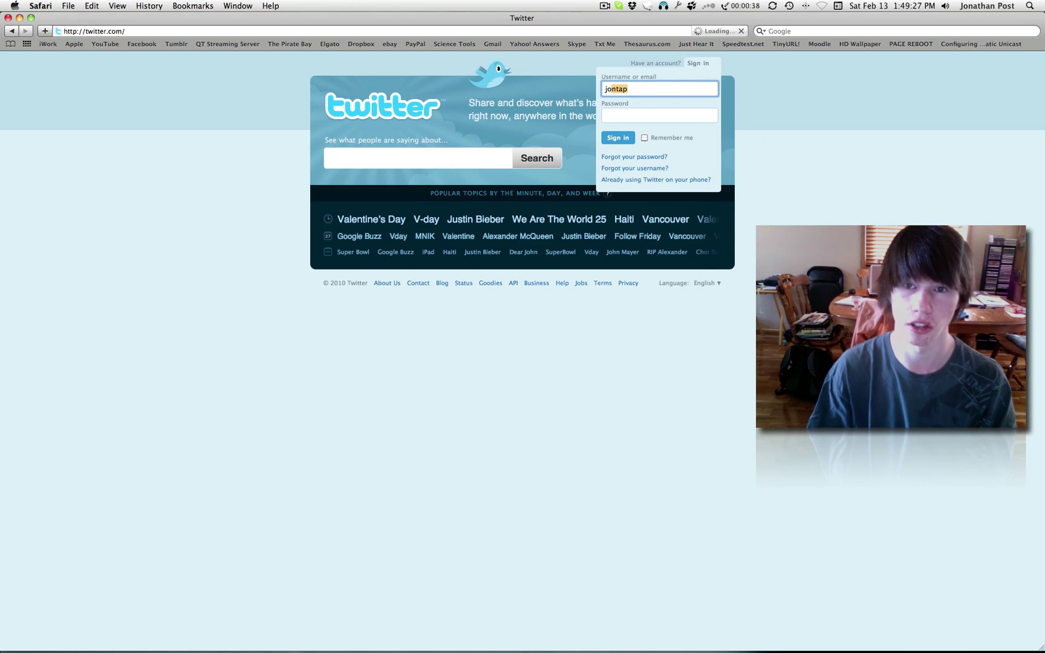
key("Return")
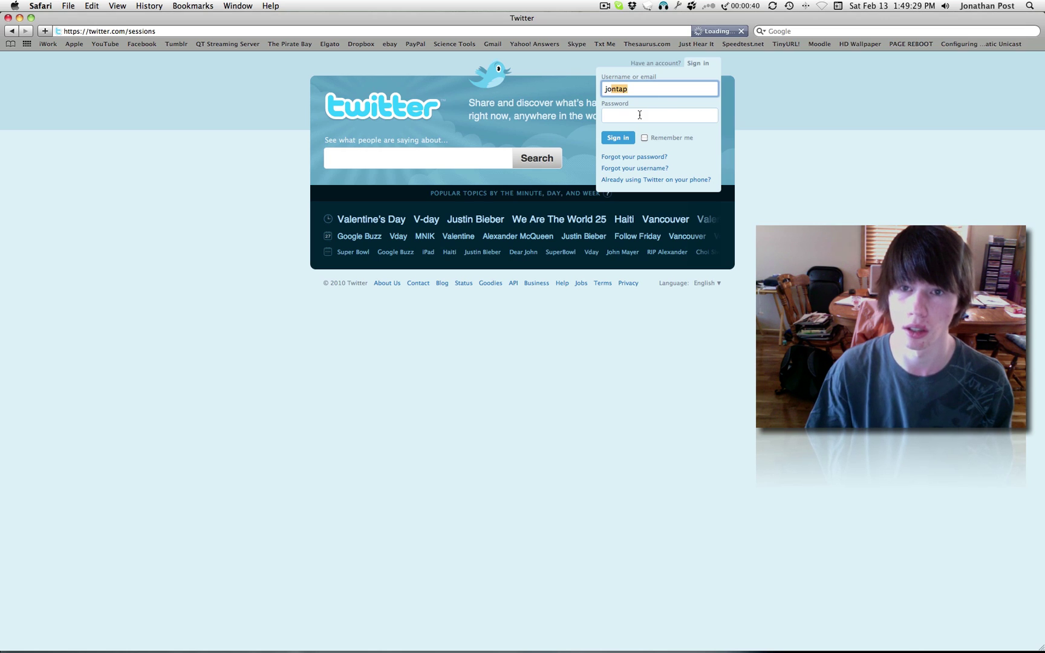
left_click(653, 114)
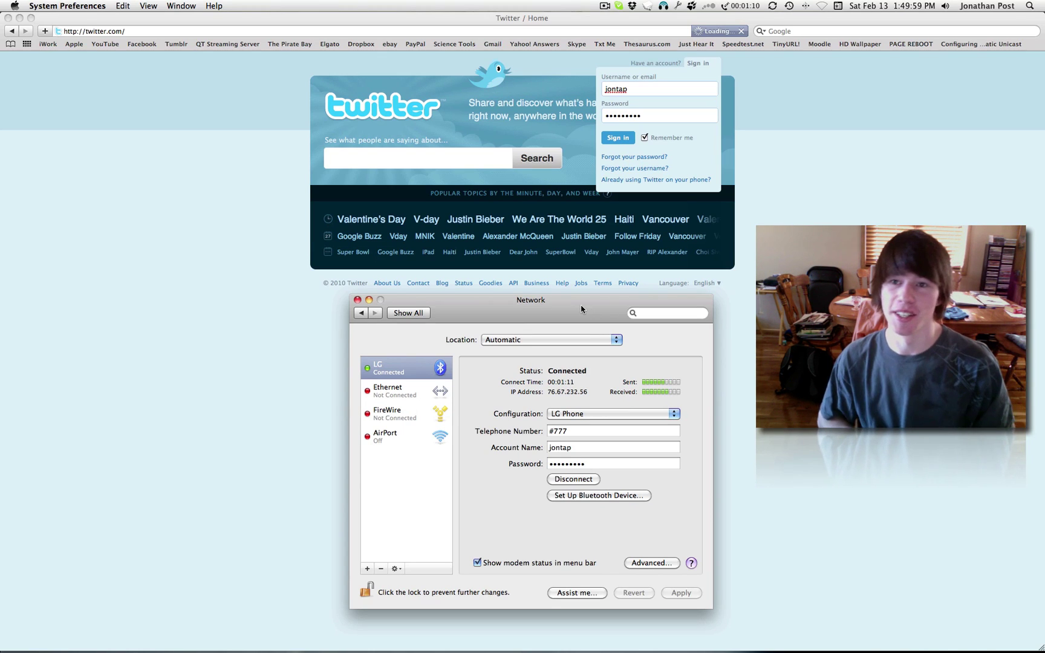
Step: Search Google for 'how to bake a cake in the desert'
left_click(794, 31)
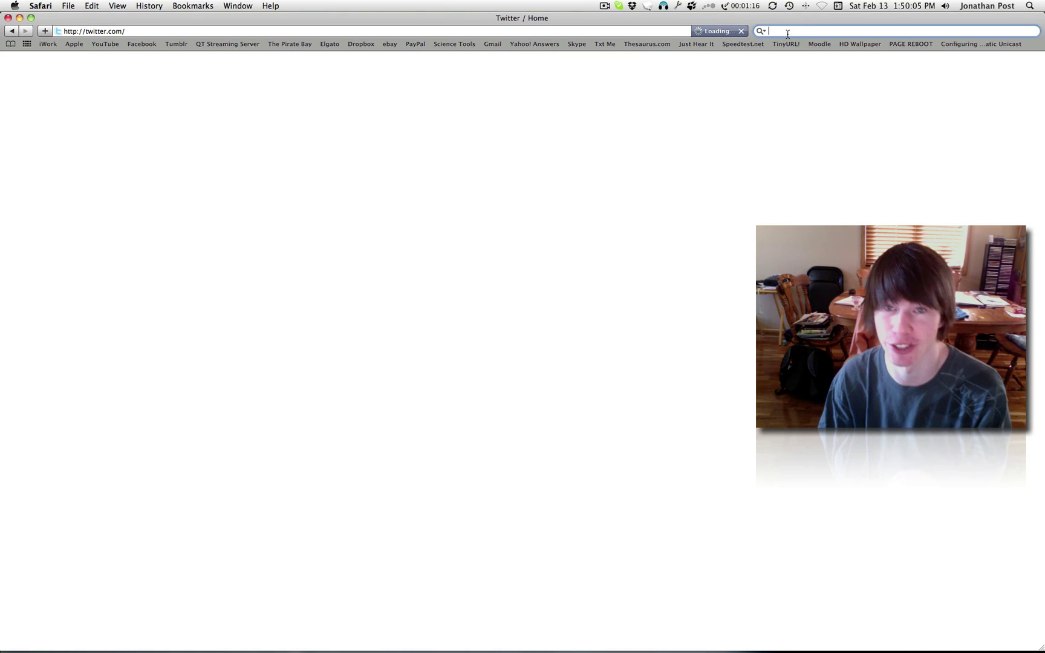
type("how")
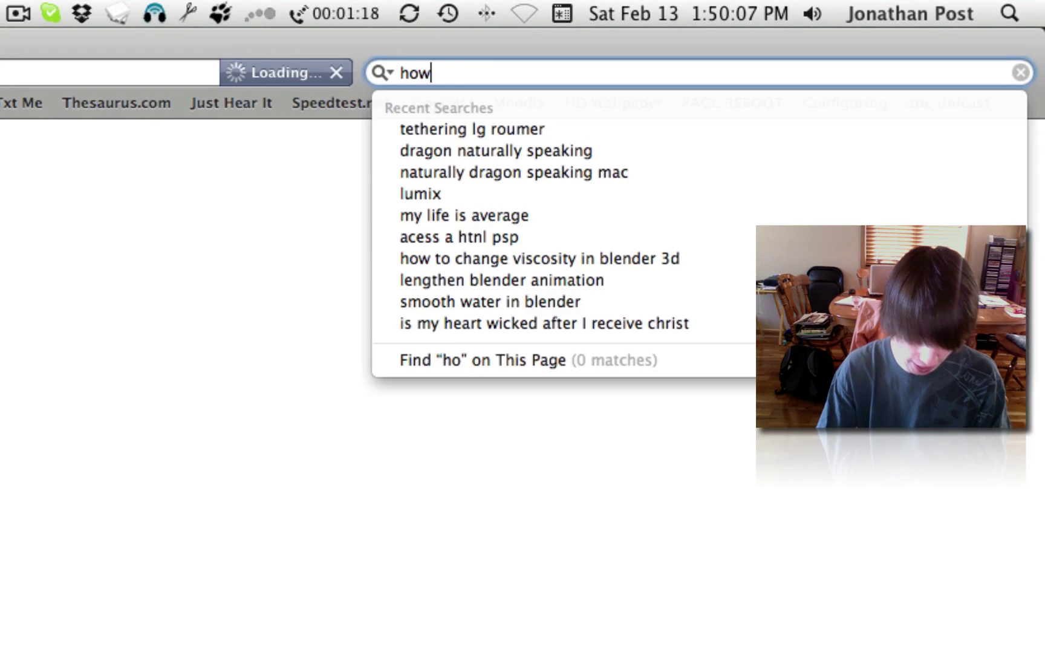
type(" to bake a ")
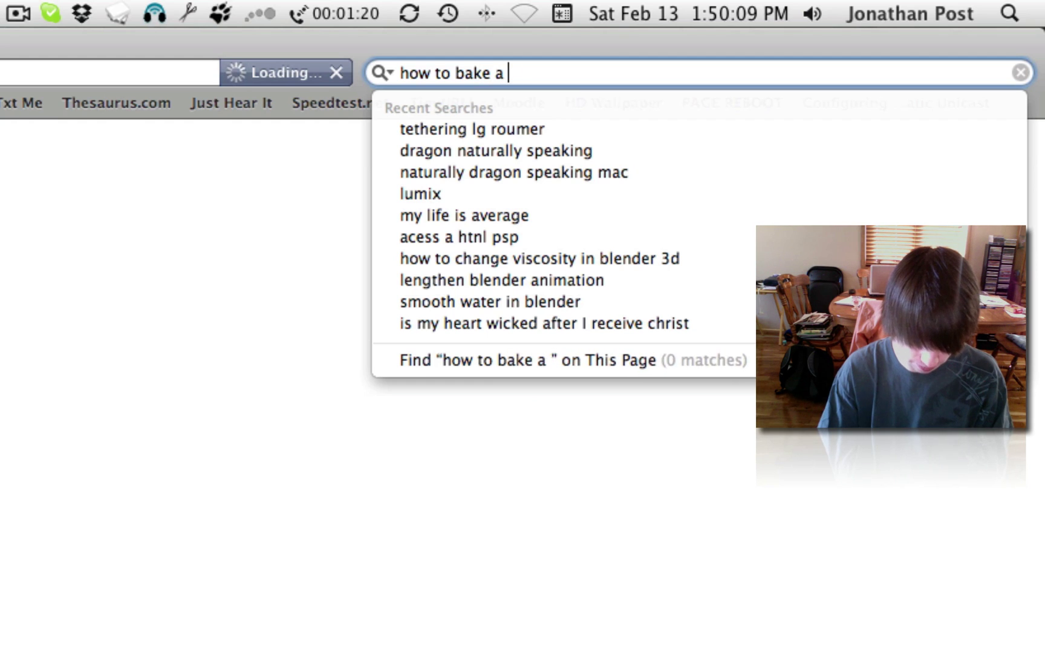
type("cake in the dese")
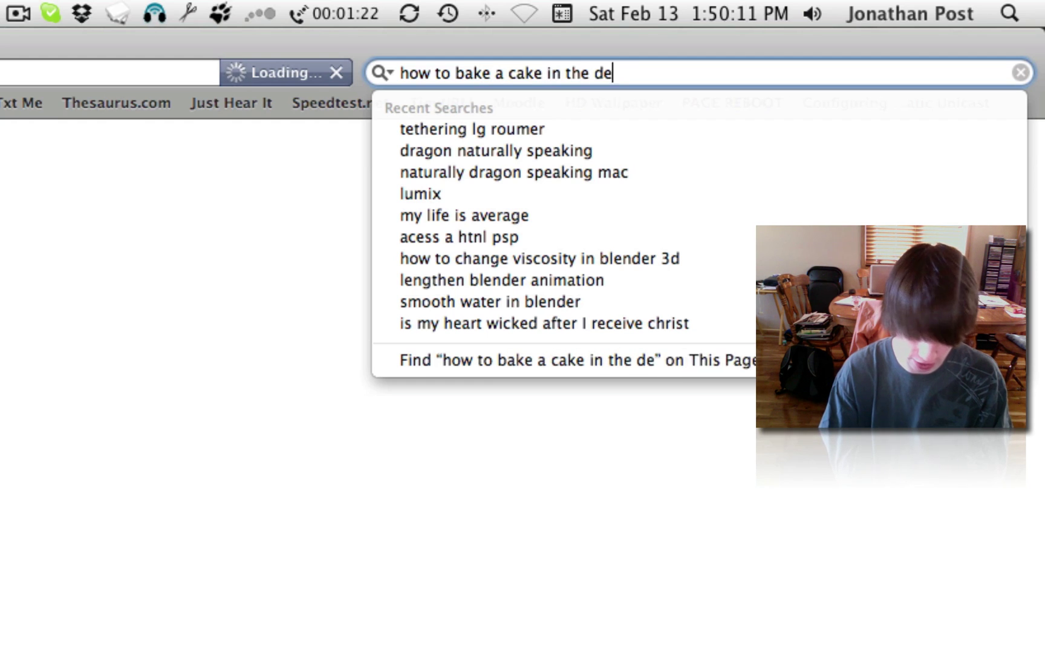
type("rt")
key("Return")
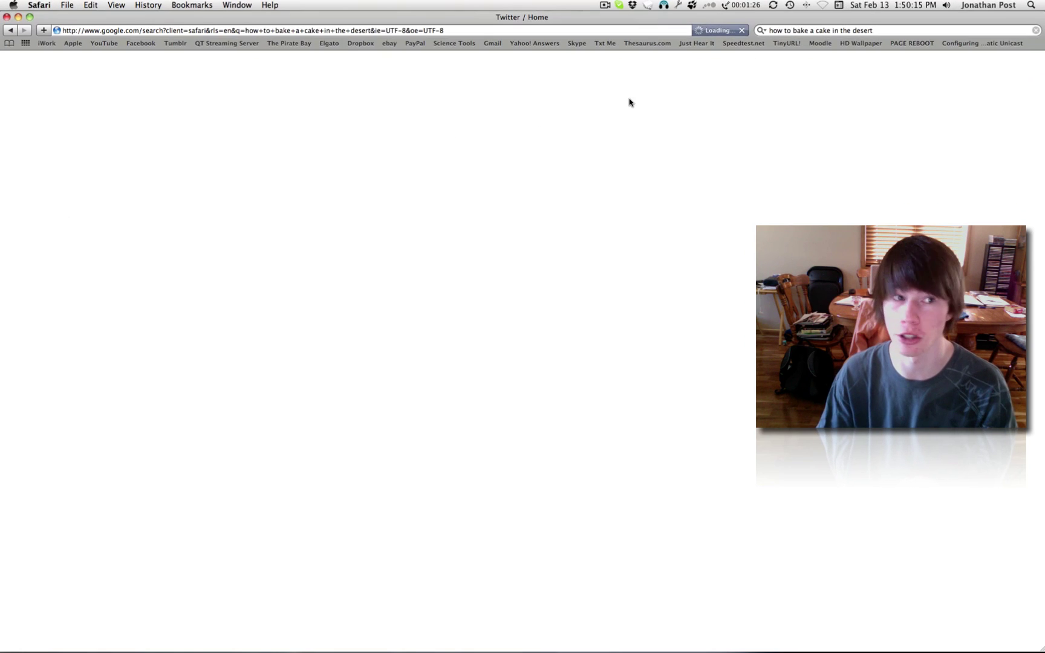
Step: Use Exposé to bring the Network settings window to the front
key("F9")
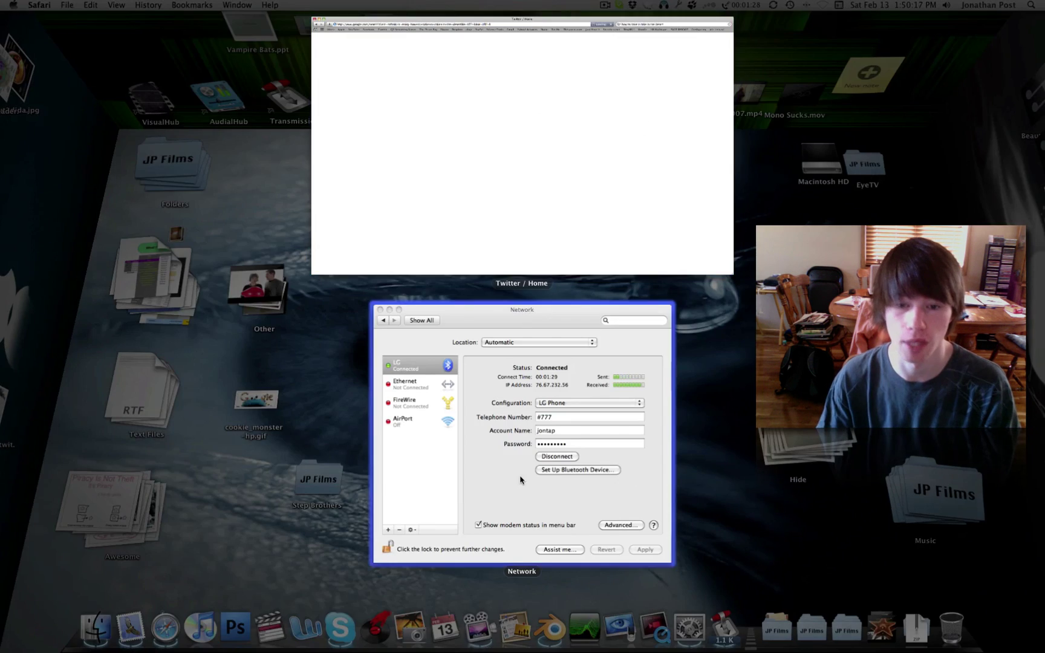
left_click(536, 454)
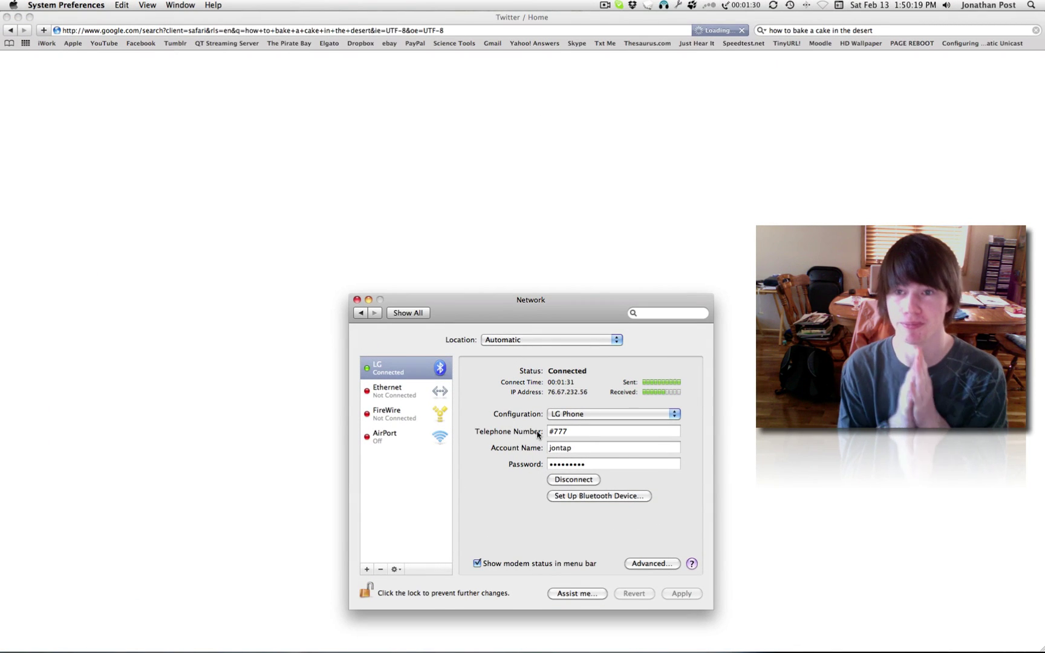
mouse_move(538, 434)
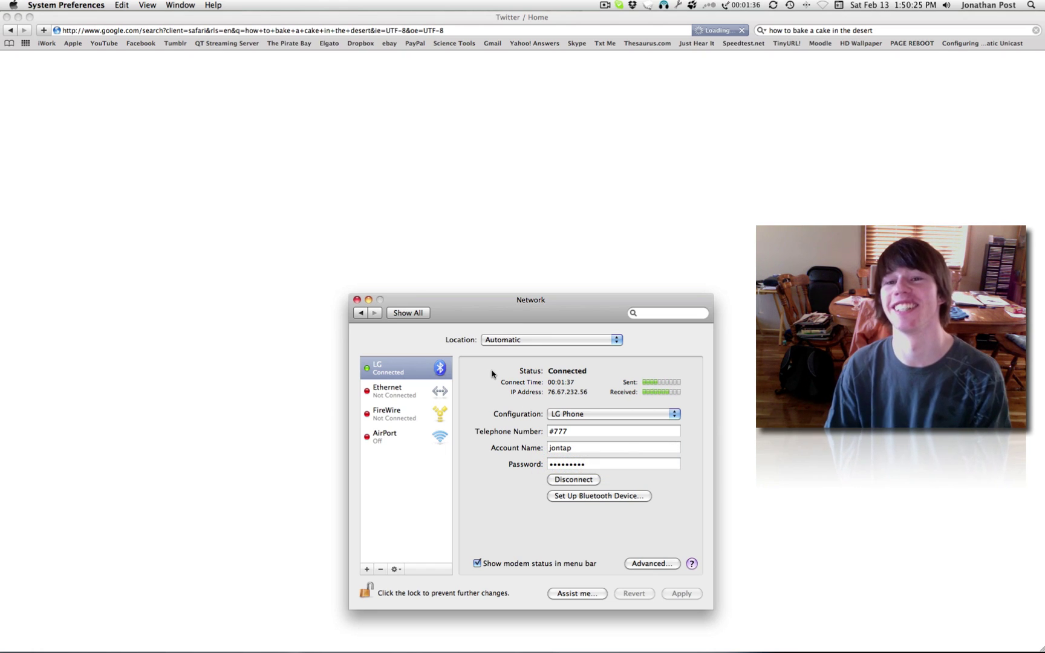
Step: Open the 'Chocolate Cake In 5 Minutes | Dizzy Dee' result in Safari
left_click(313, 62)
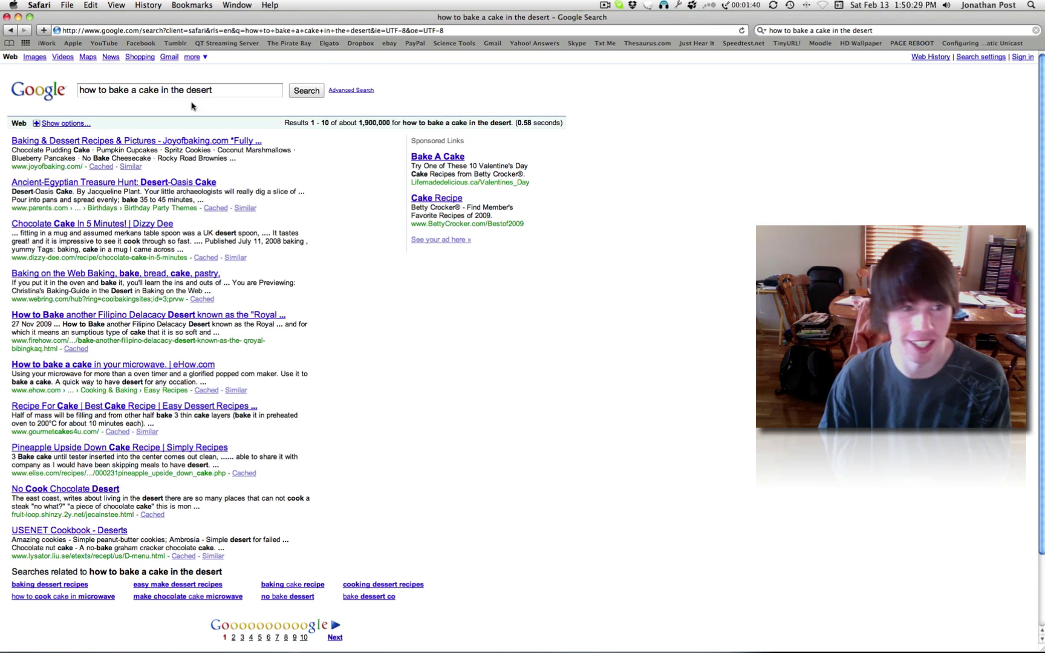
left_click(65, 225)
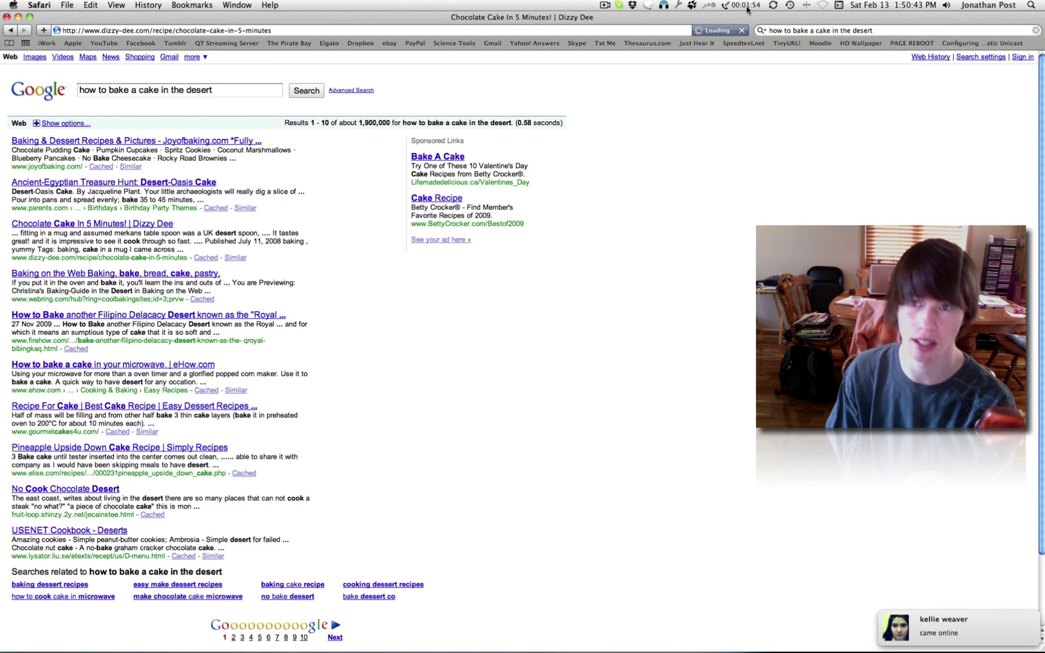
Step: Disconnect the LG phone connection, select AirPort, and reload the recipe page in Safari
key("F8")
left_click(576, 478)
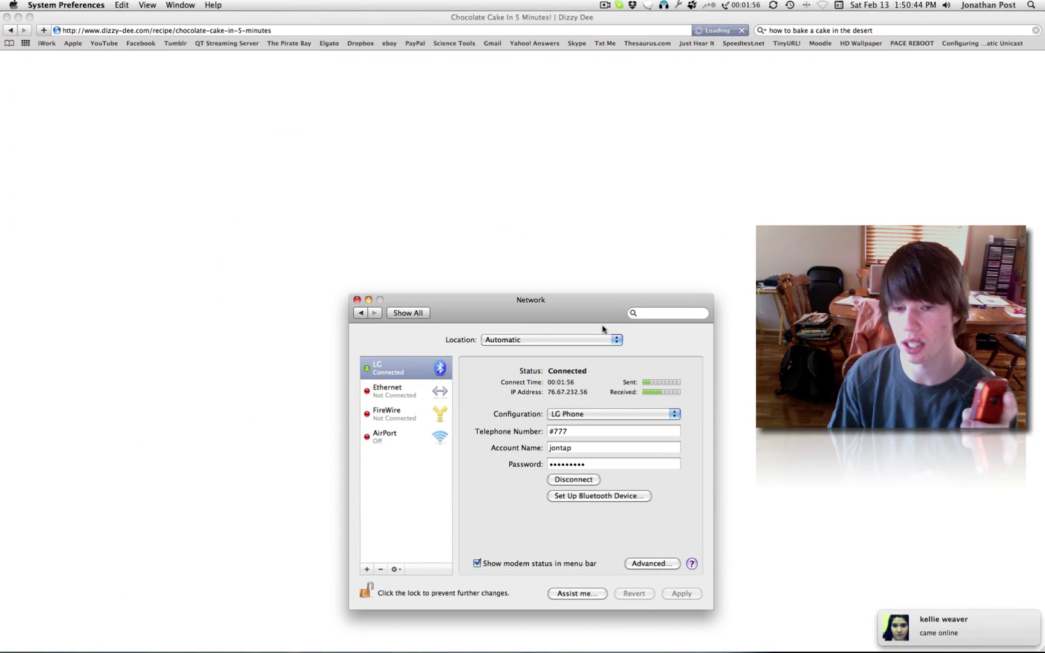
left_click(575, 479)
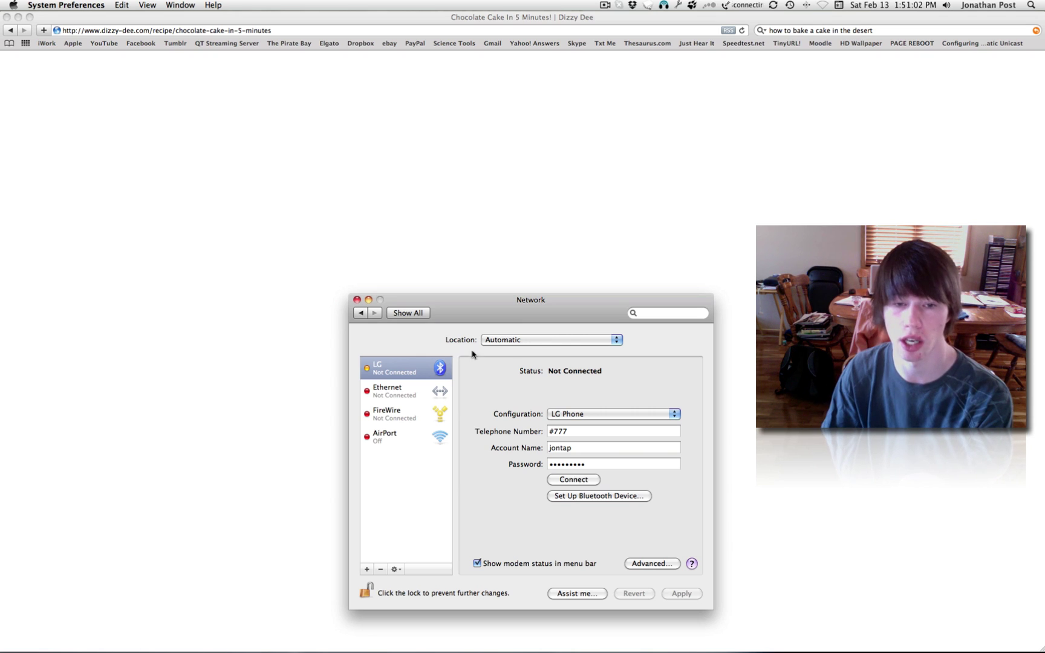
left_click(418, 369)
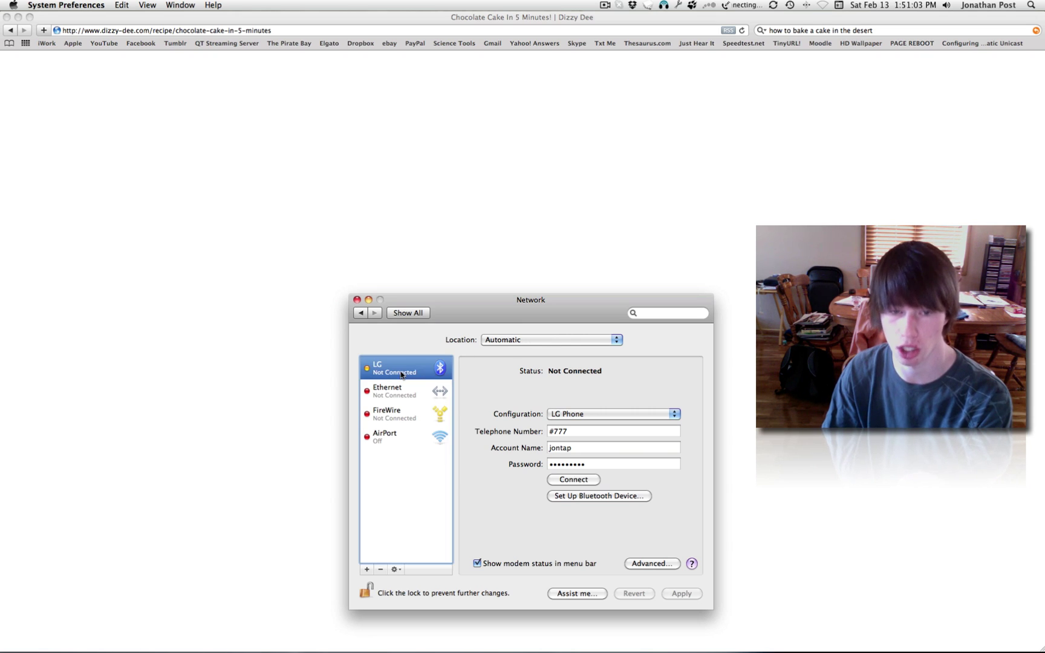
left_click(400, 433)
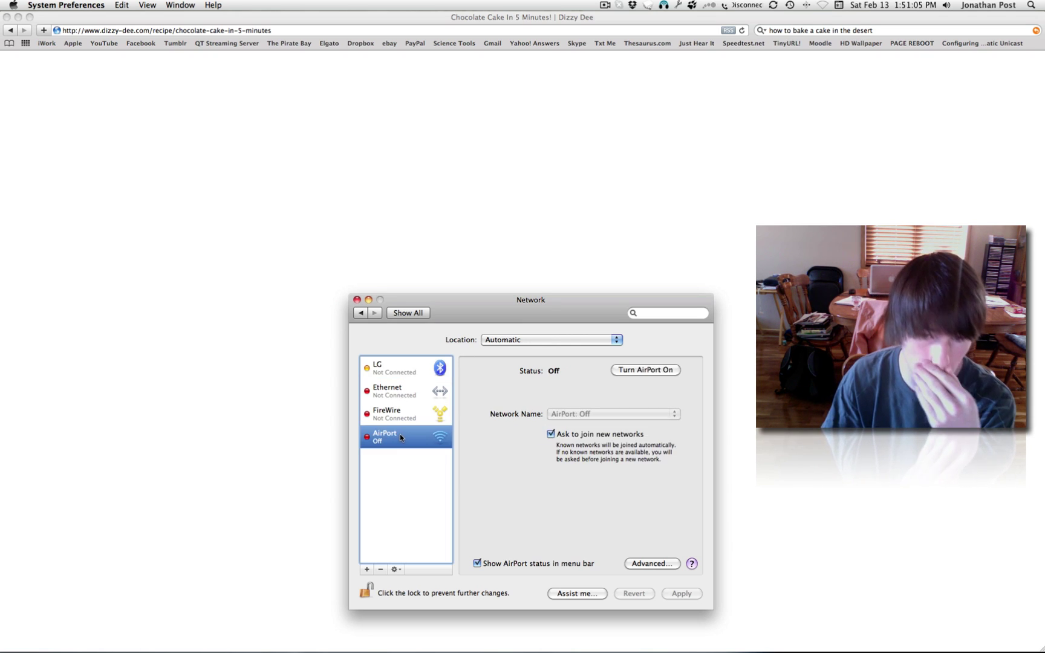
left_click(748, 24)
left_click(742, 31)
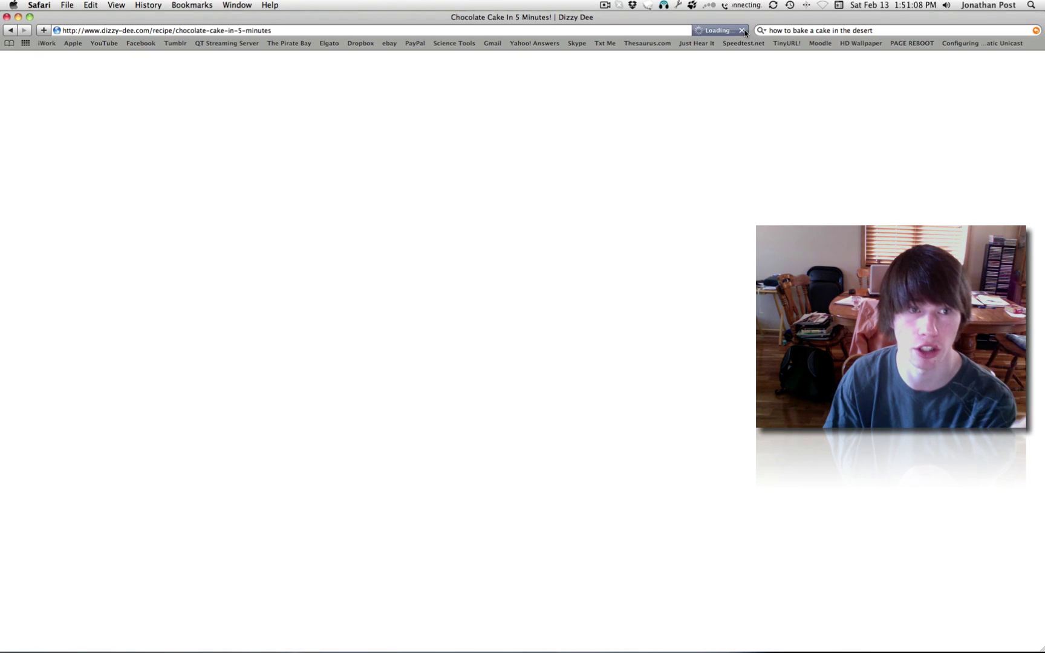
Step: Turn AirPort back on, close Network settings, and reload the Dizzy Dee recipe page
key("F9")
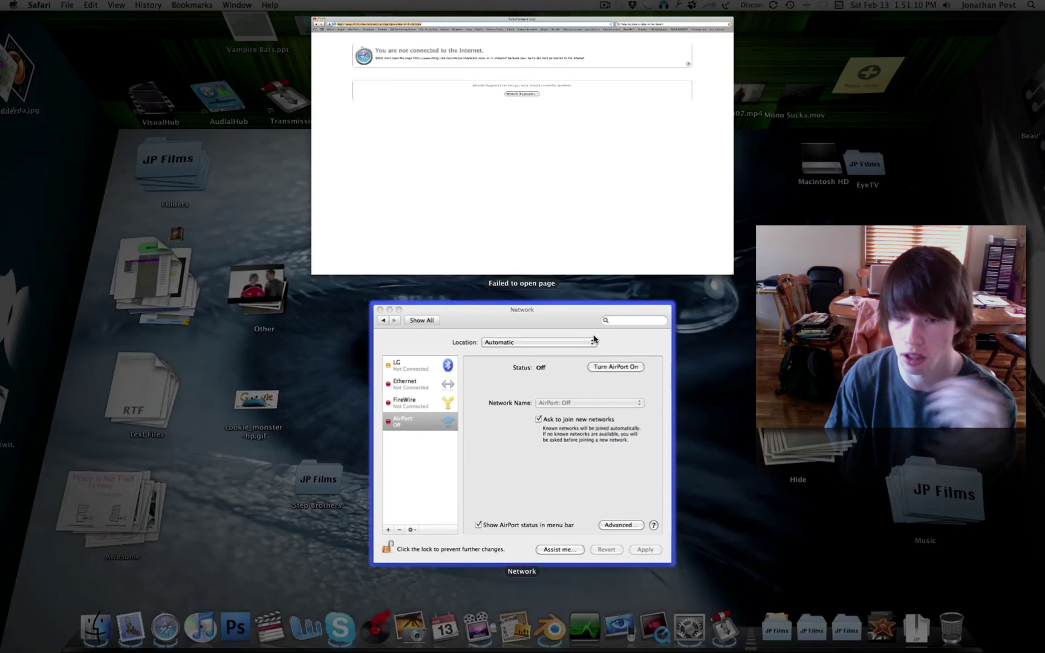
left_click(459, 496)
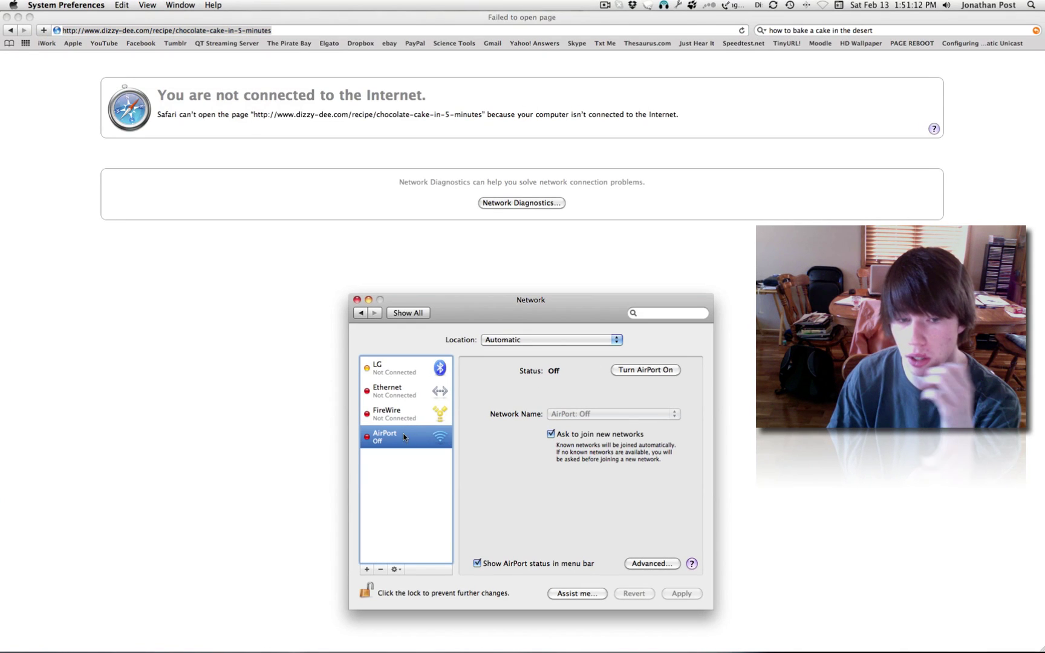
left_click(653, 375)
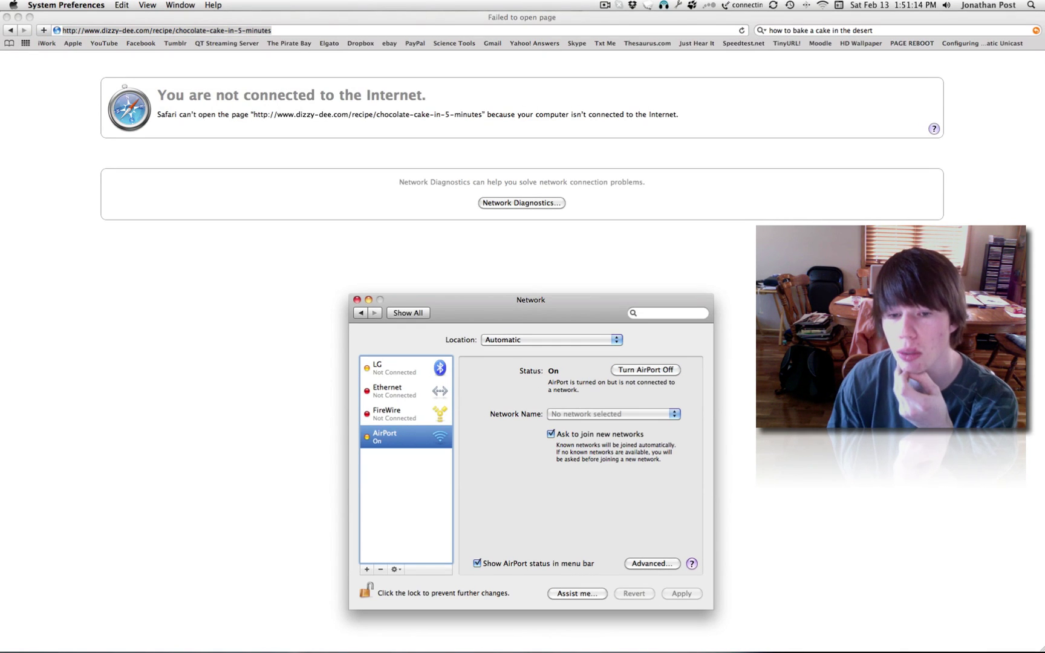
left_click(357, 300)
left_click(741, 30)
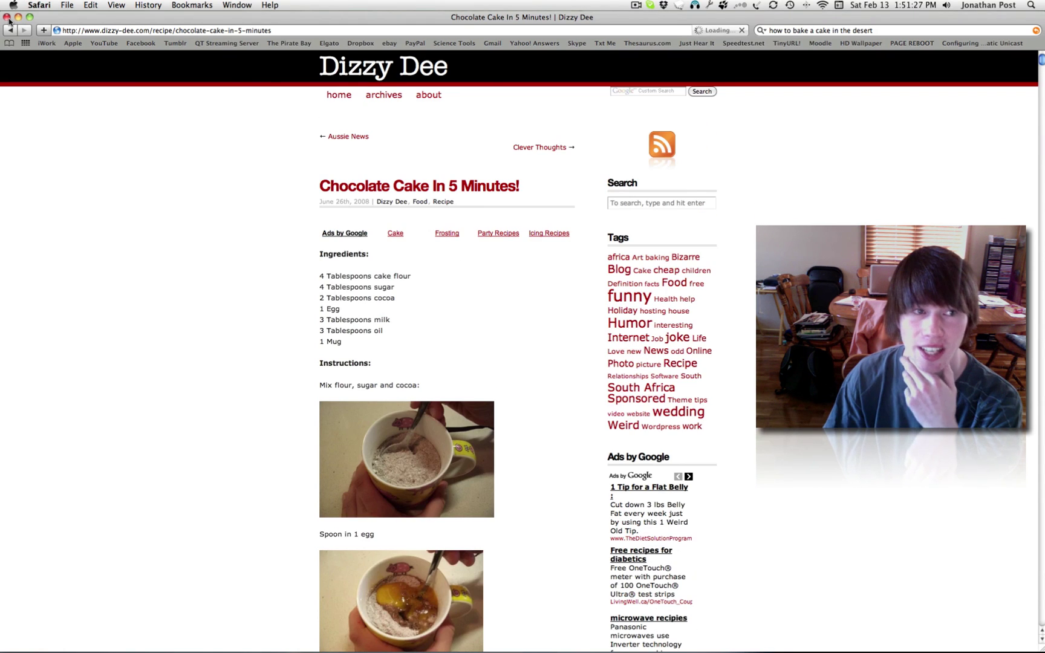
Step: Hide the Safari recipe window to show the desktop and its folder stacks
key("F11")
mouse_move(711, 649)
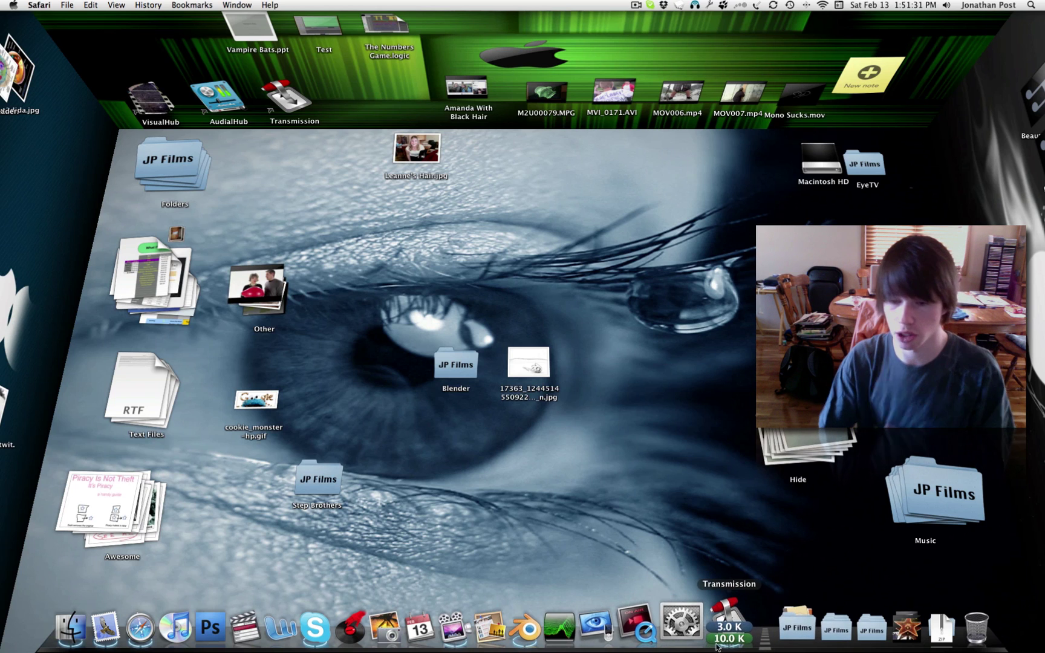
mouse_move(621, 641)
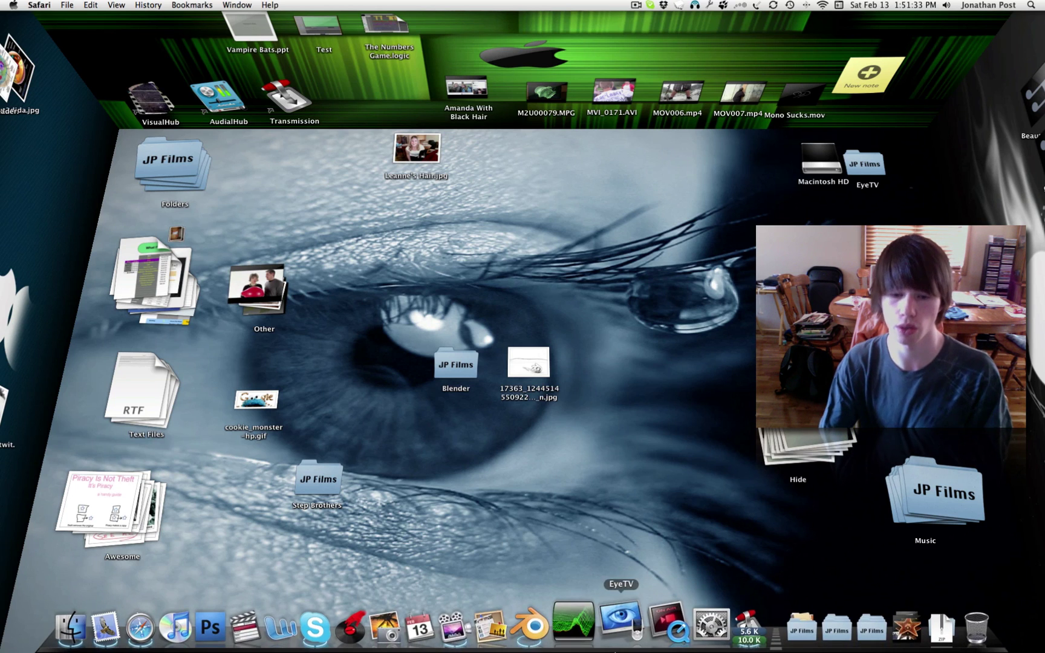